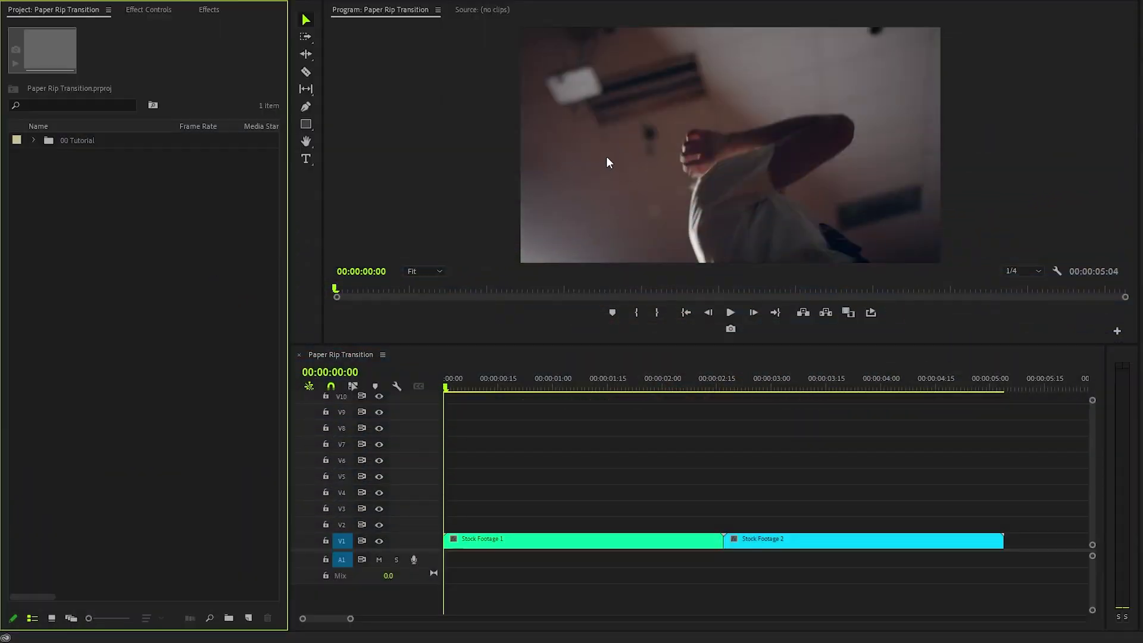
# - Scrub through the cut between the two stock clips, then bring up the Assets folder
pyautogui.moveTo(458, 393); pyautogui.dragTo(937, 412)
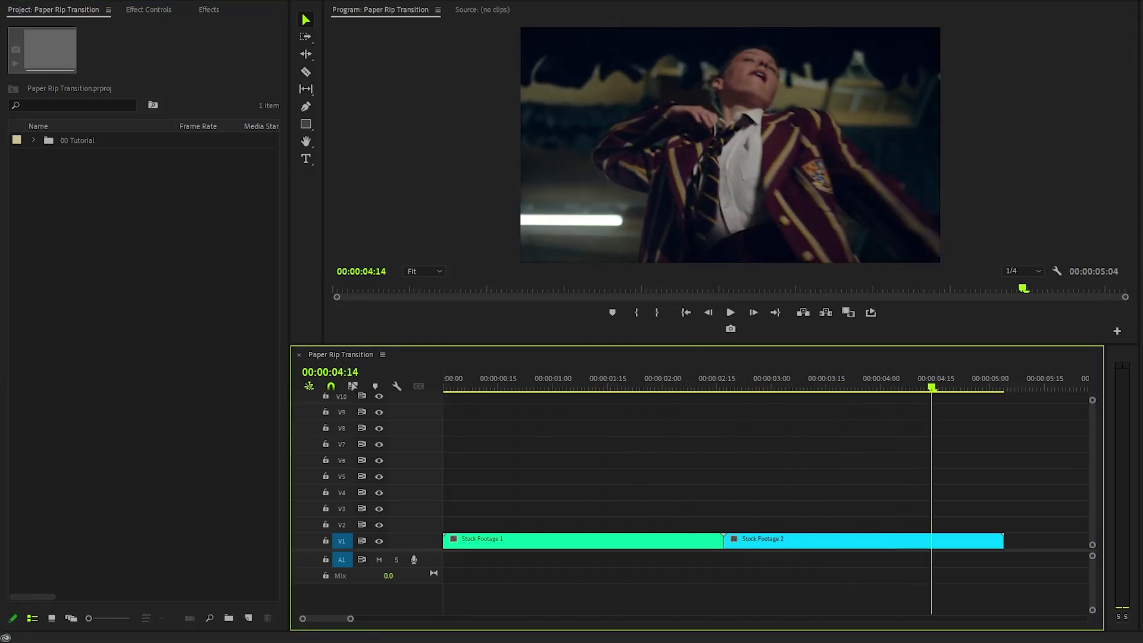
pyautogui.hotkey('alt', 'Tab')
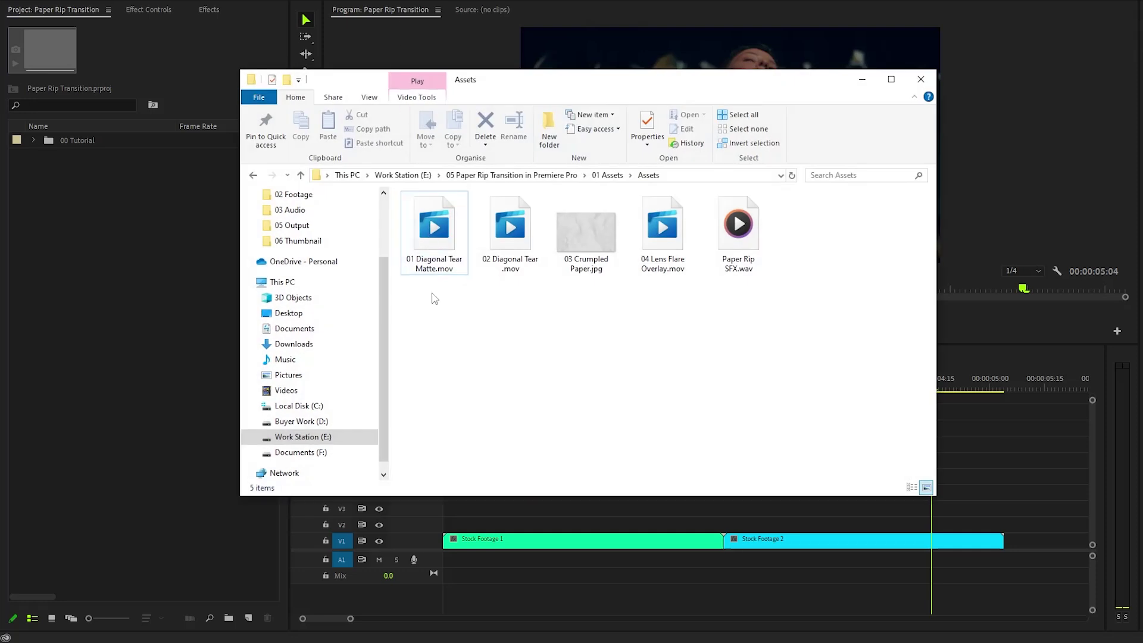
# - Import the tear matte, tear, crumpled paper, lens flare and rip sound files into the Project panel
pyautogui.moveTo(433, 310); pyautogui.dragTo(787, 213)
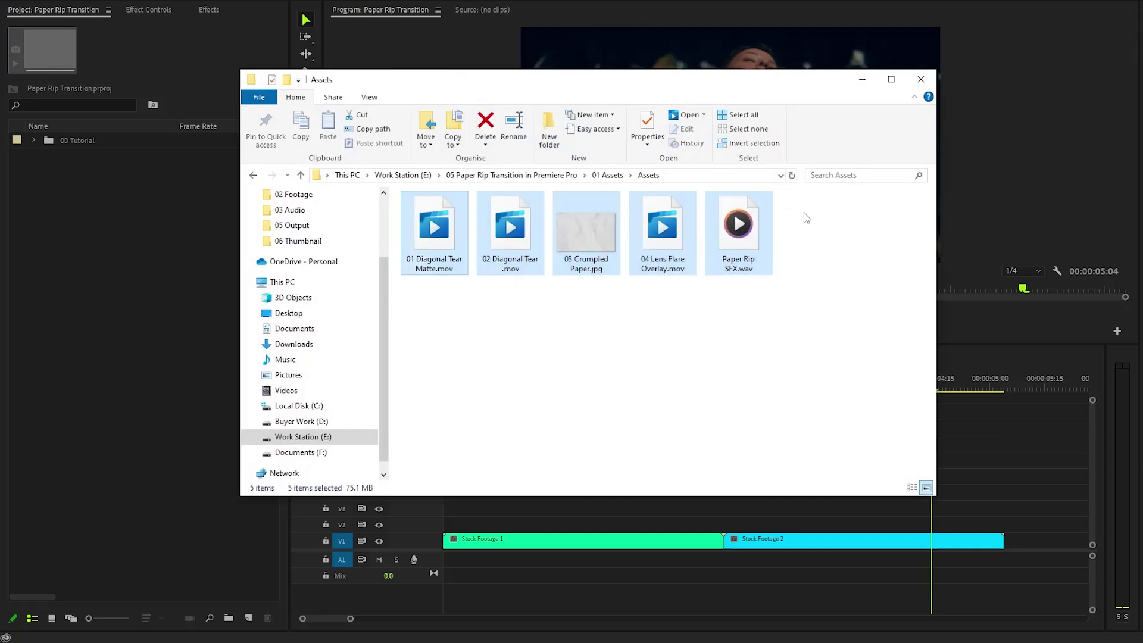
pyautogui.moveTo(433, 250); pyautogui.dragTo(147, 261)
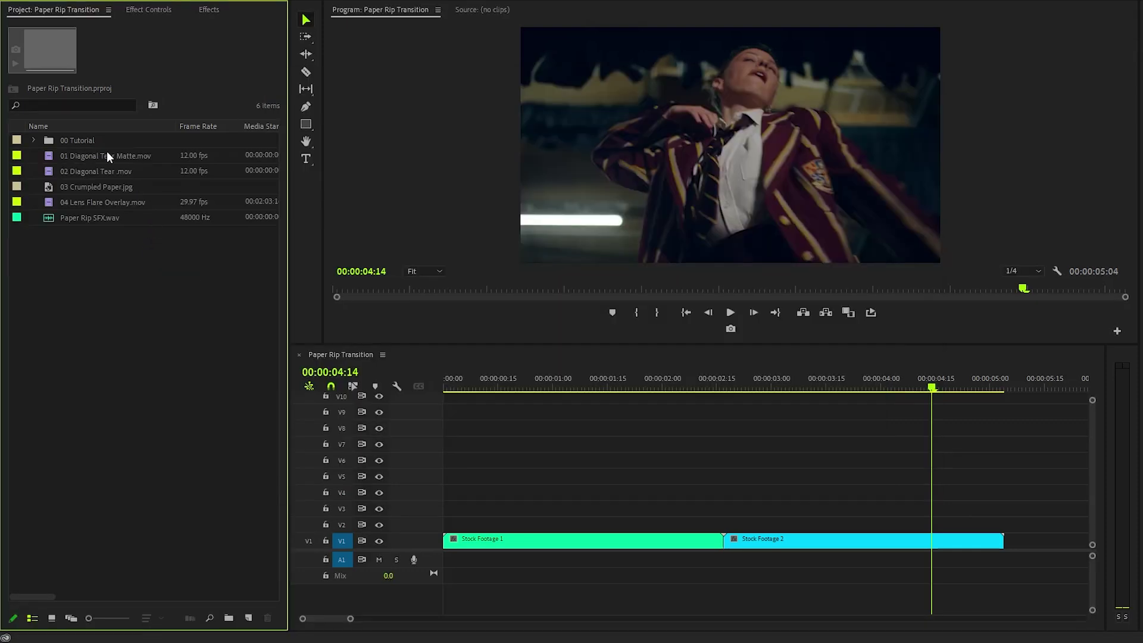
# - Place 01 Diagonal Tear Matte.mov on V3 over the cut and shift Stock Footage 2 onto V2 beneath it
pyautogui.click(110, 156)
pyautogui.moveTo(94, 156); pyautogui.dragTo(558, 510)
pyautogui.click(563, 384)
pyautogui.moveTo(559, 388); pyautogui.dragTo(673, 390)
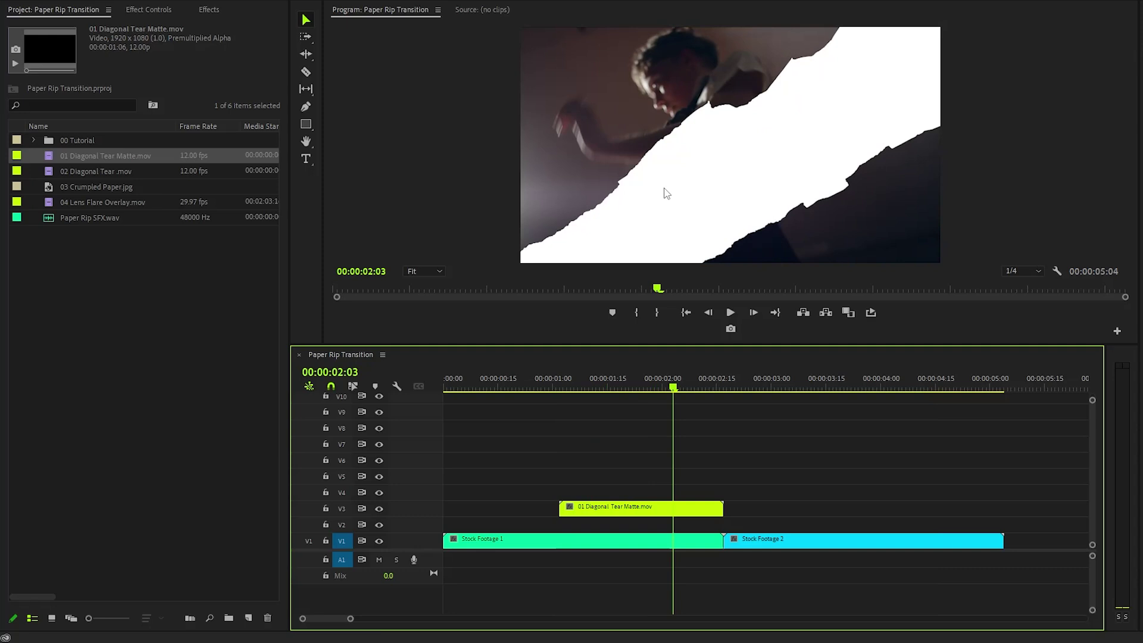
pyautogui.moveTo(762, 539); pyautogui.dragTo(620, 525)
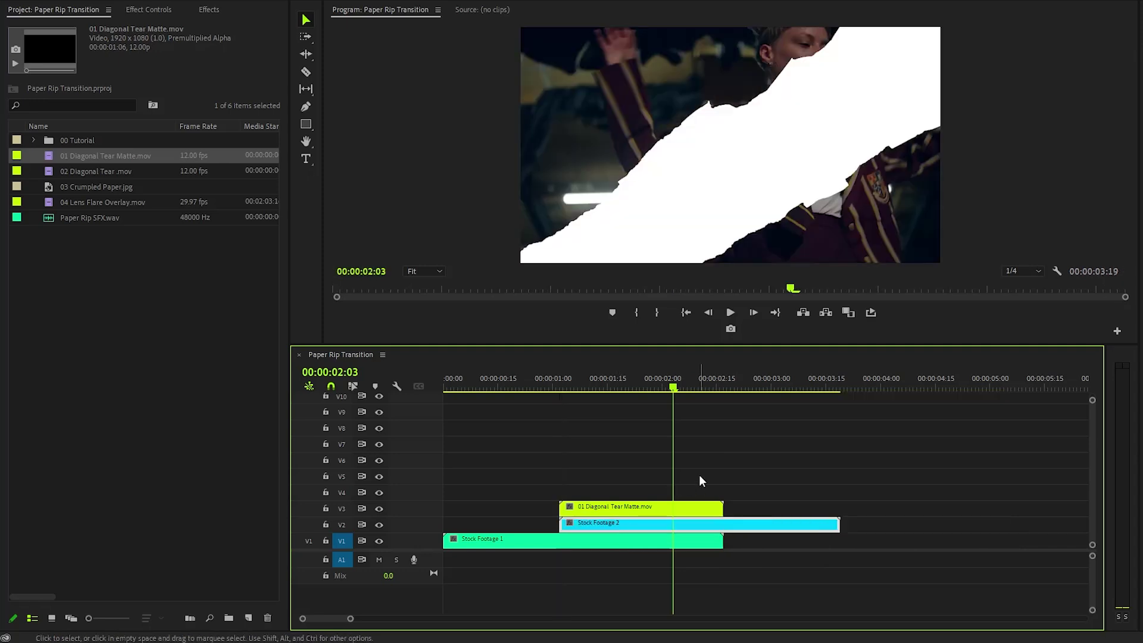
# - Apply Track Matte Key to Stock Footage 2 with Matte set to Video 3
pyautogui.click(212, 15)
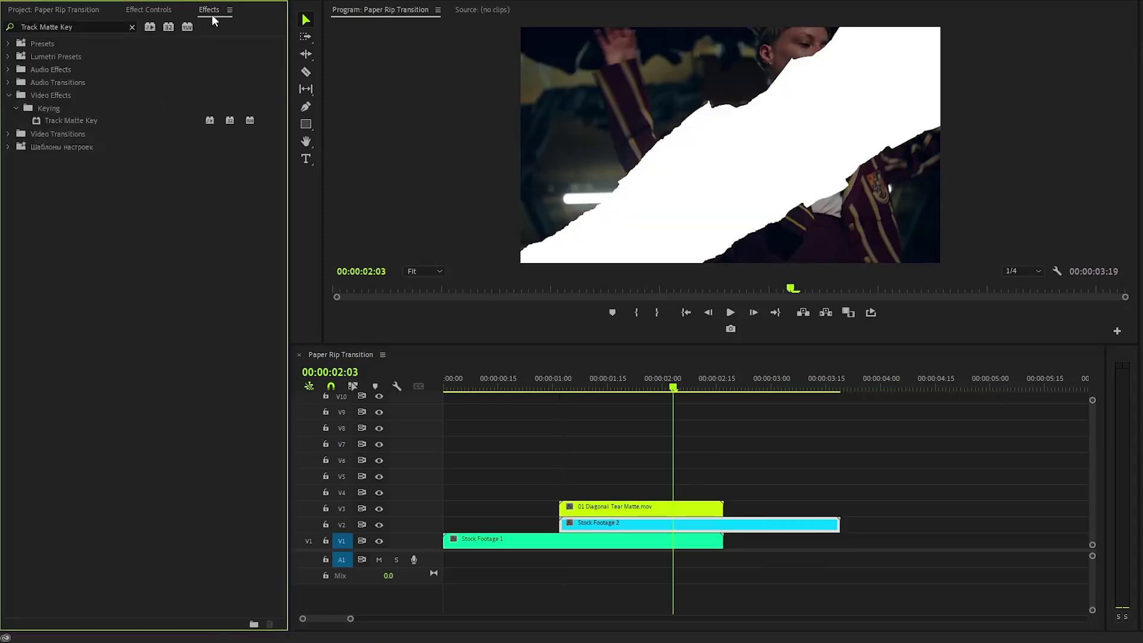
pyautogui.moveTo(73, 119); pyautogui.dragTo(577, 524)
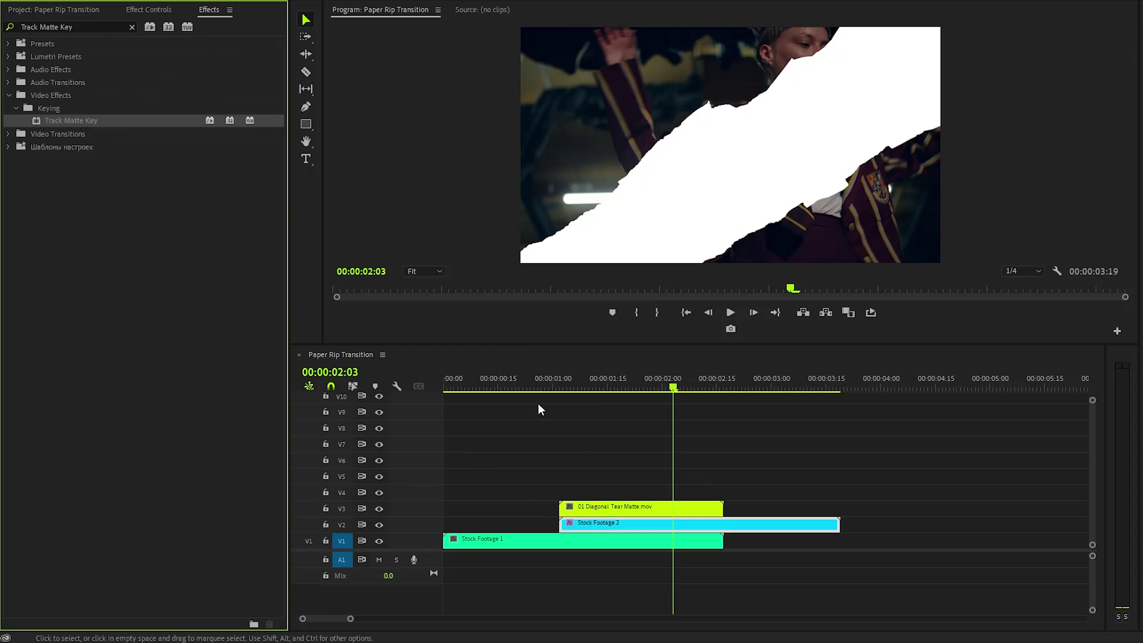
pyautogui.click(154, 10)
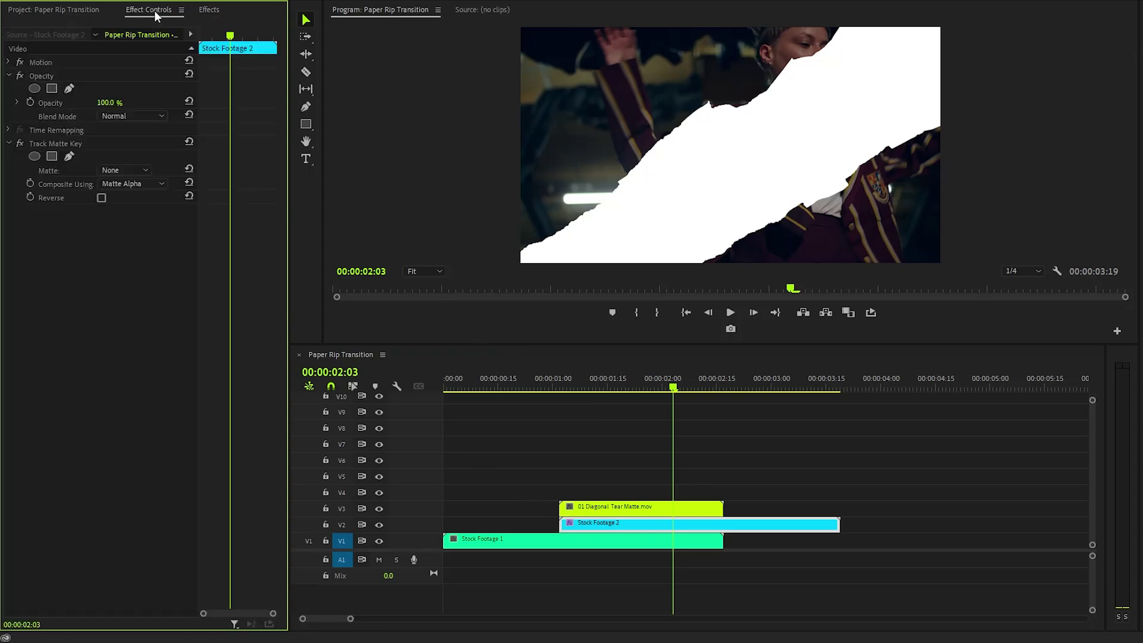
pyautogui.click(130, 145)
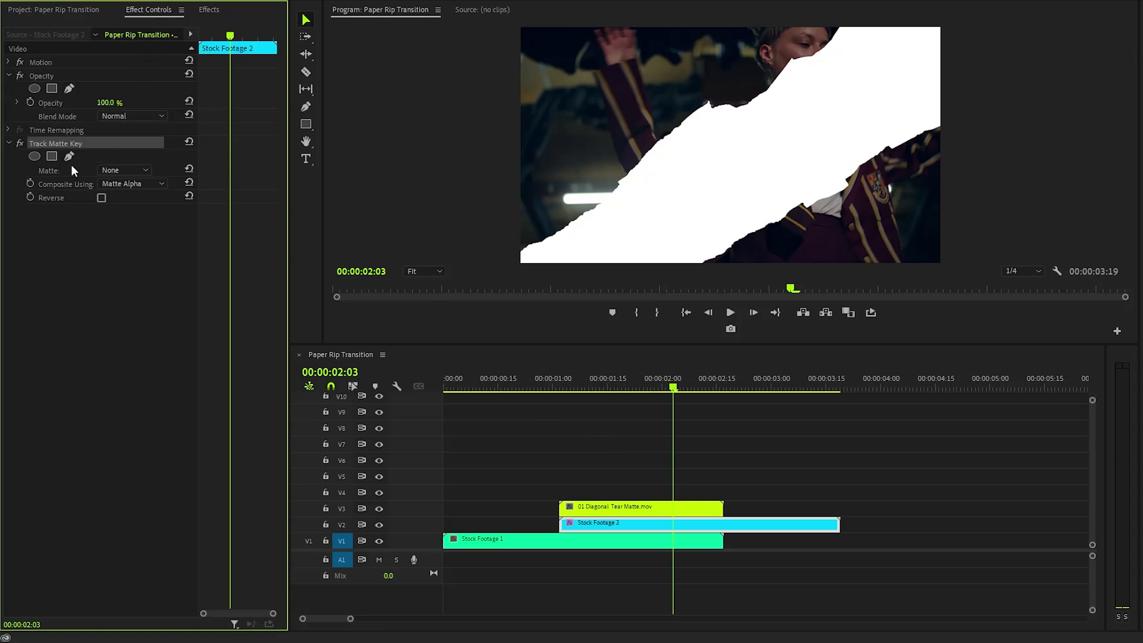
pyautogui.click(60, 169)
pyautogui.click(132, 171)
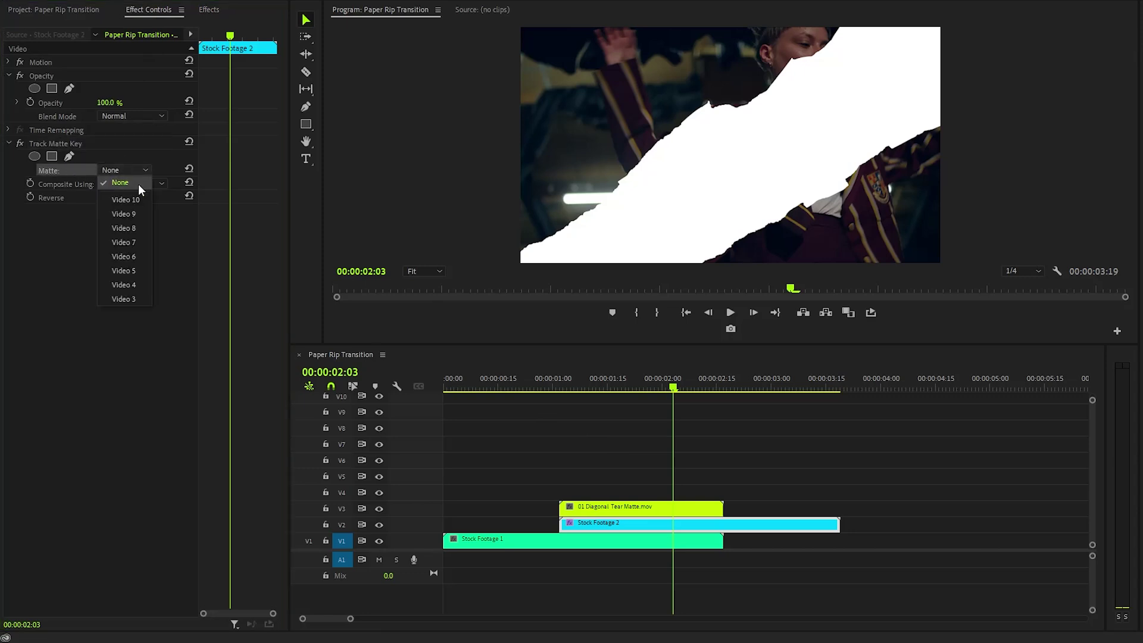
pyautogui.click(139, 301)
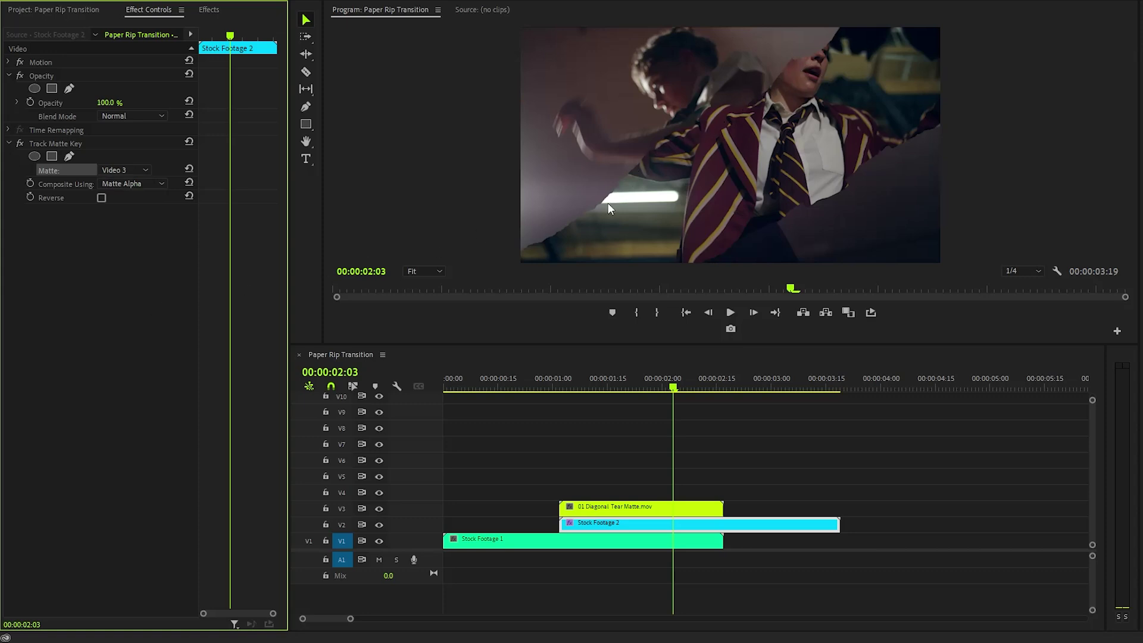
# - Split Stock Footage 2 where the matte ends and move its remainder down to V1
pyautogui.press('c')
pyautogui.click(727, 524)
pyautogui.press('v')
pyautogui.moveTo(743, 525); pyautogui.dragTo(753, 541)
pyautogui.click(778, 477)
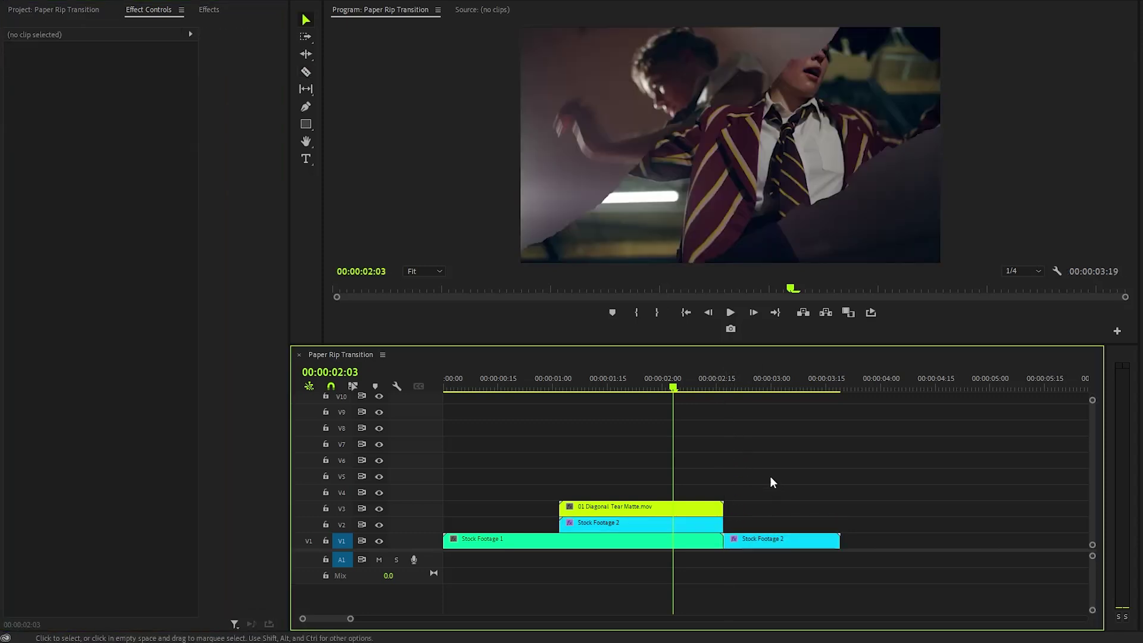
# - Stack copies of 02 Diagonal Tear .mov on V4 and upward above the matte
pyautogui.hotkey('shift', '1')
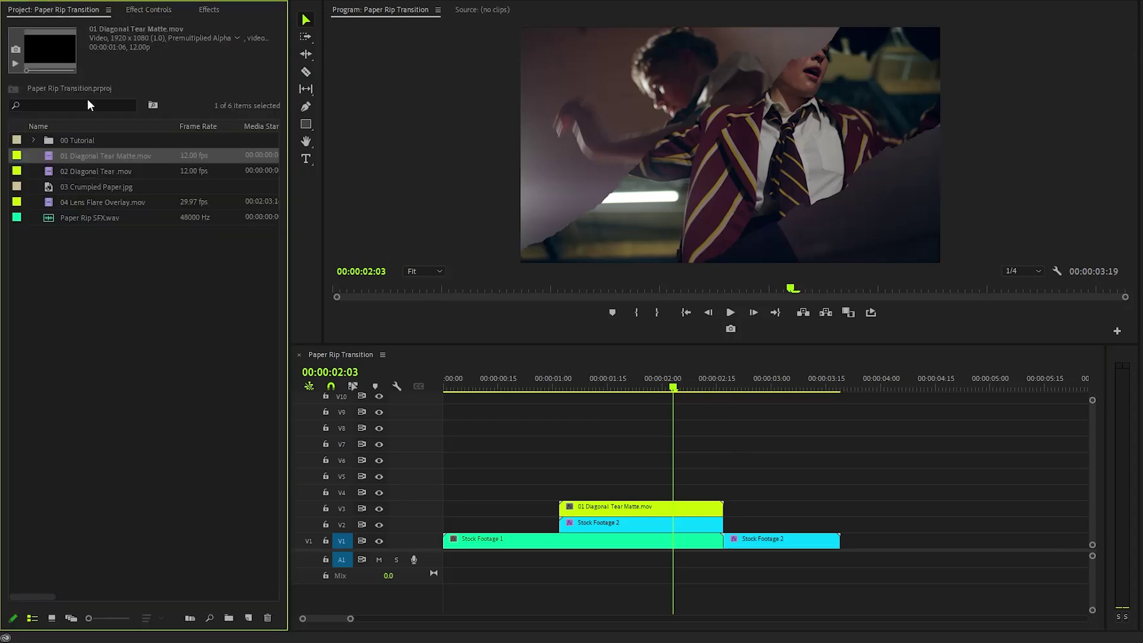
pyautogui.moveTo(98, 172); pyautogui.dragTo(555, 493)
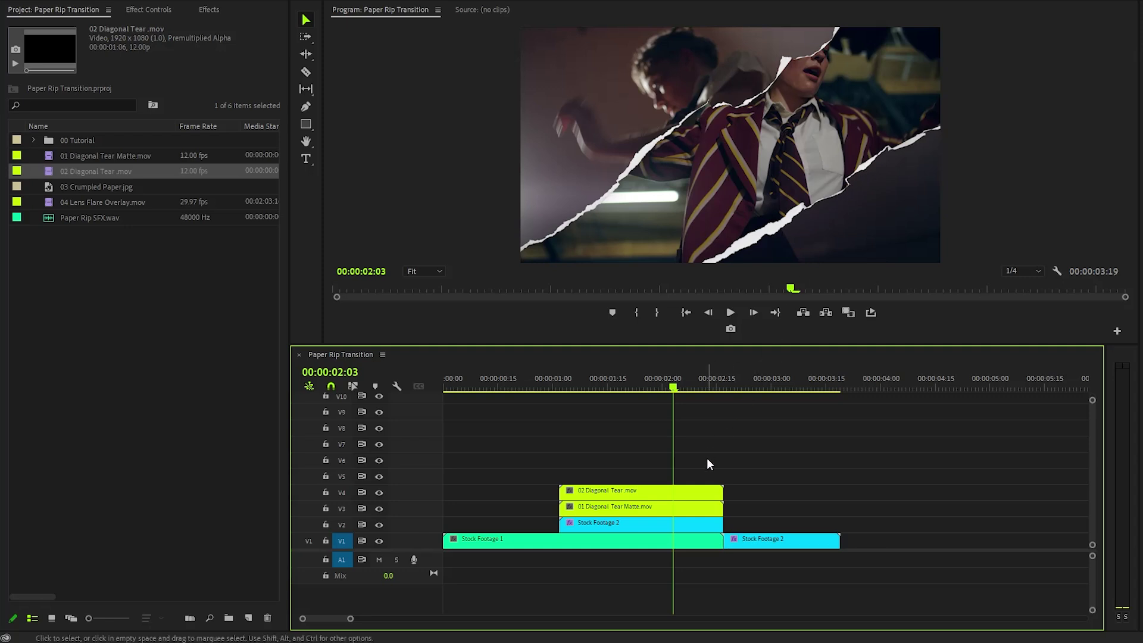
pyautogui.moveTo(697, 496); pyautogui.dragTo(700, 431)
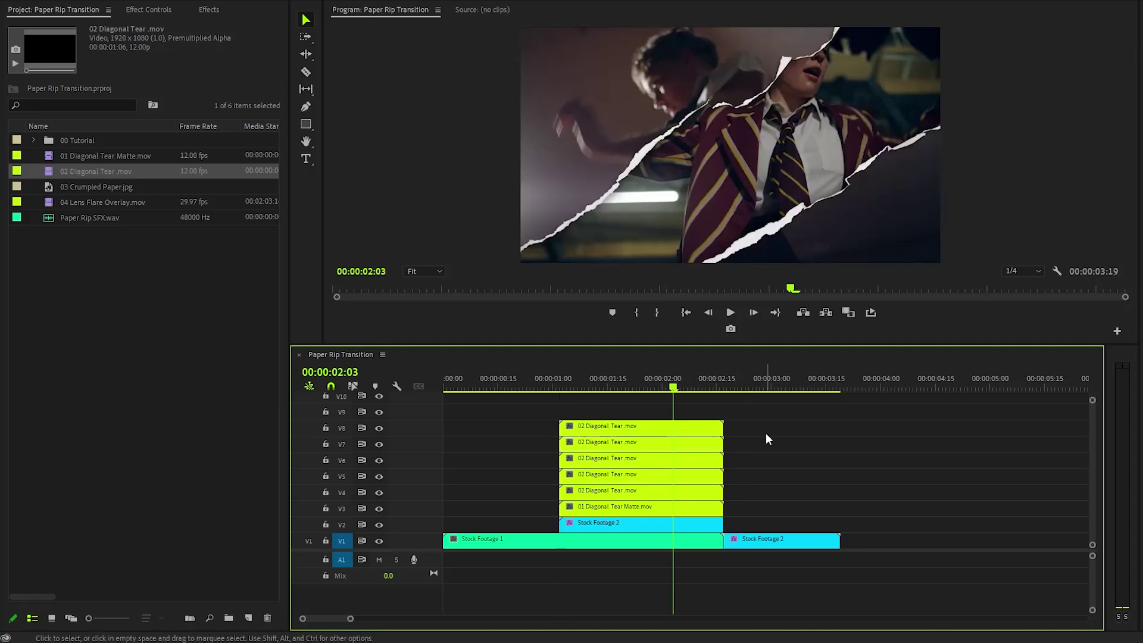
# - Play back the transition from just before the tear to check it
pyautogui.moveTo(673, 387); pyautogui.dragTo(533, 390)
pyautogui.press('space')
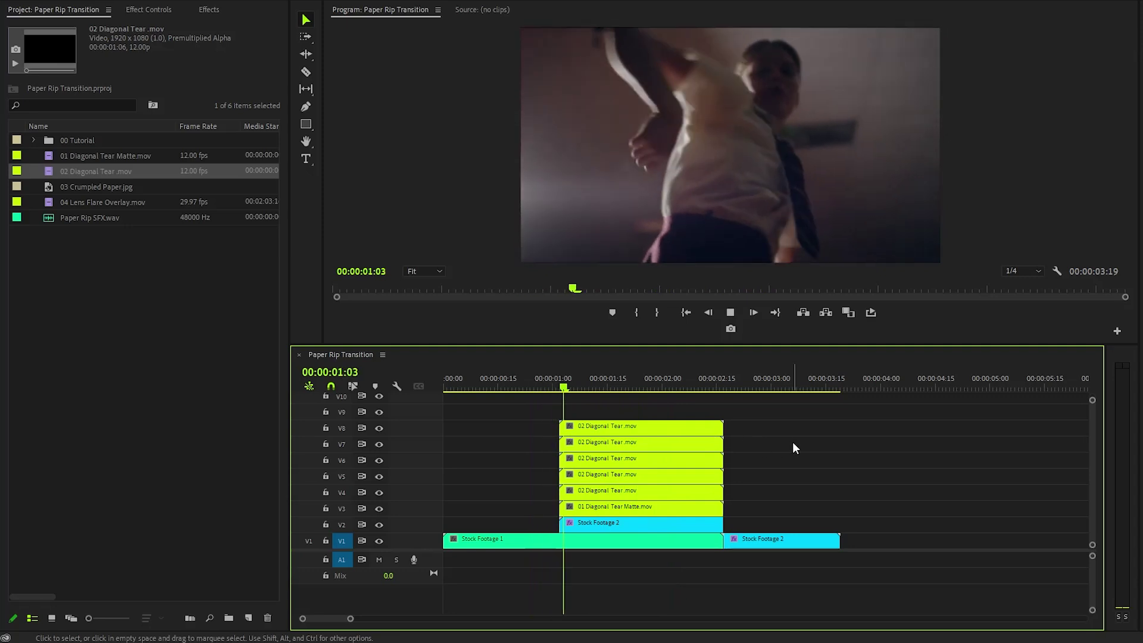
pyautogui.press('space')
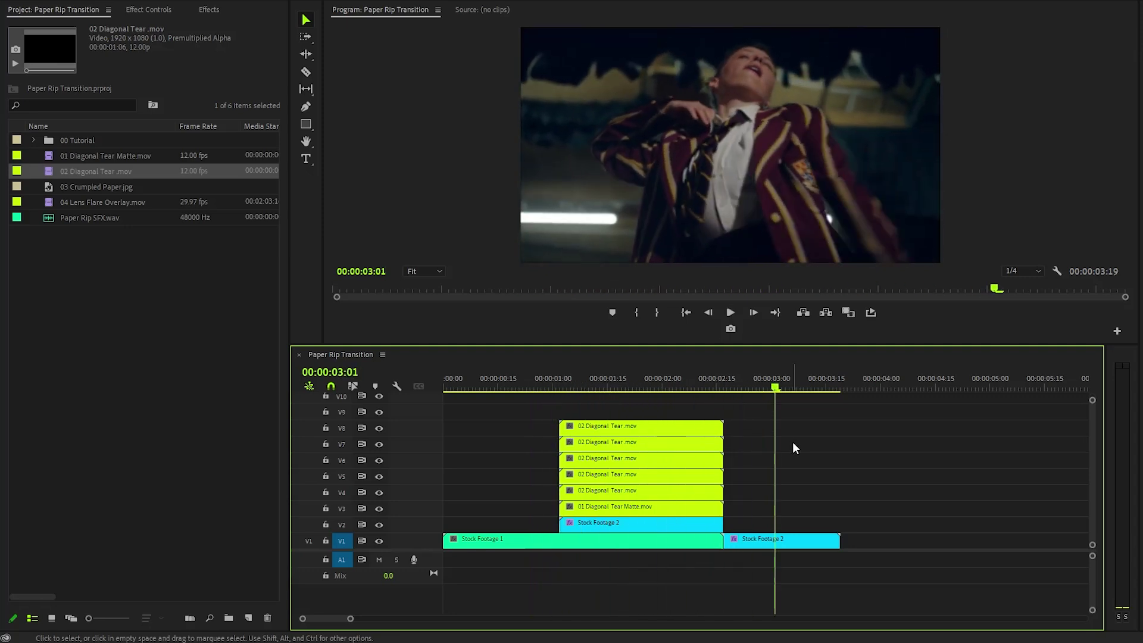
pyautogui.click(535, 388)
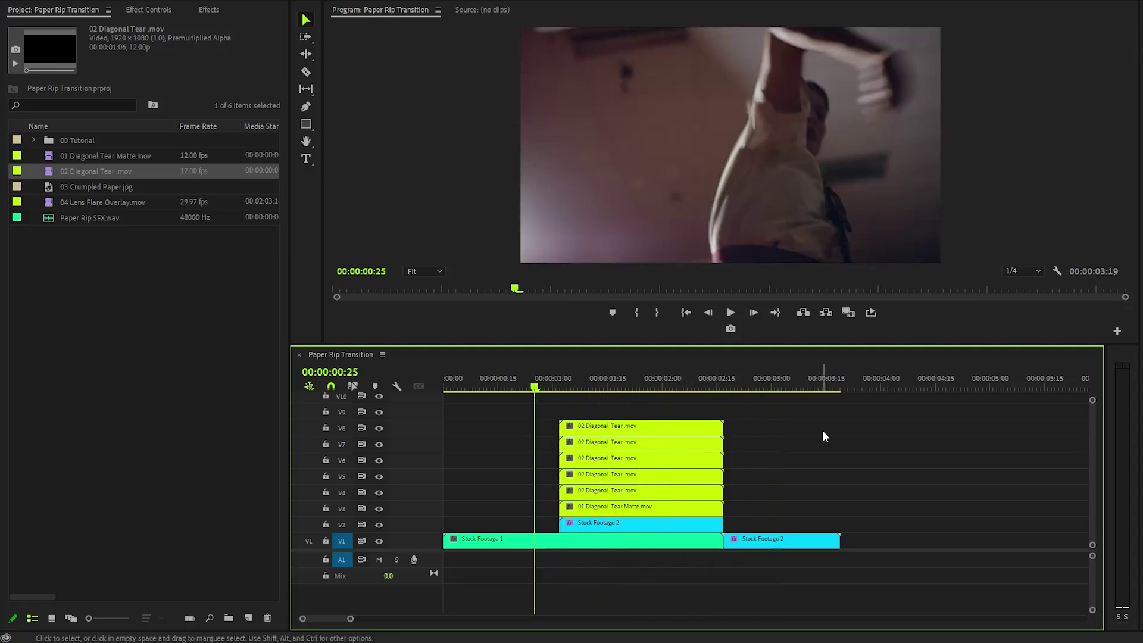
pyautogui.press('space')
pyautogui.press('space')
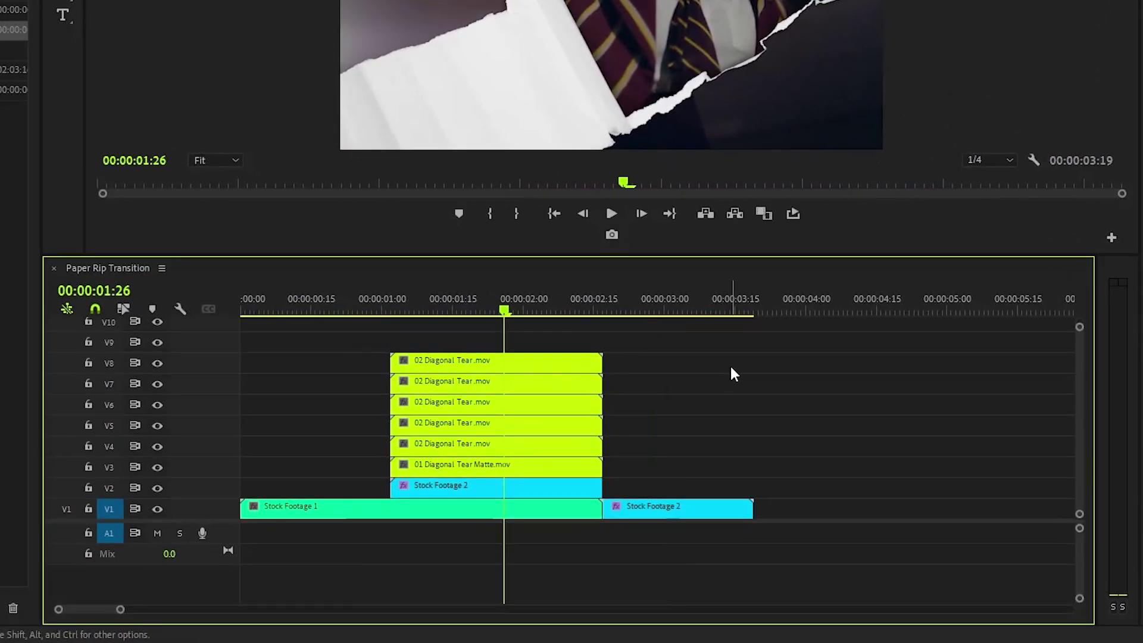
# - Split Stock Footage 1 on V1 where the tears begin and zoom in around the cut
pyautogui.press('c')
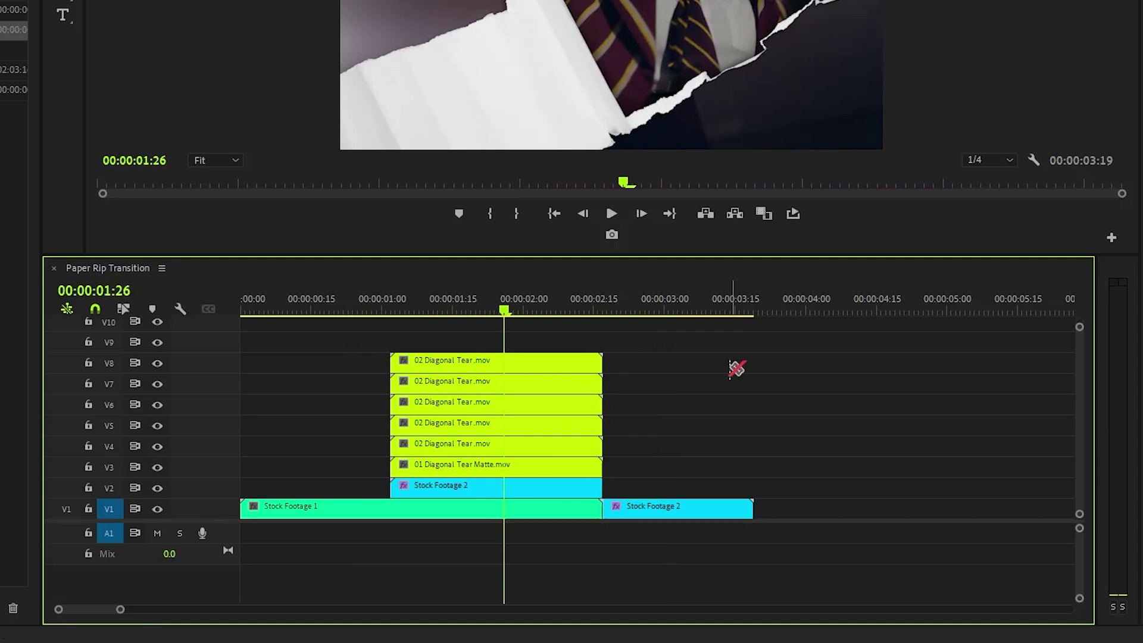
pyautogui.click(392, 509)
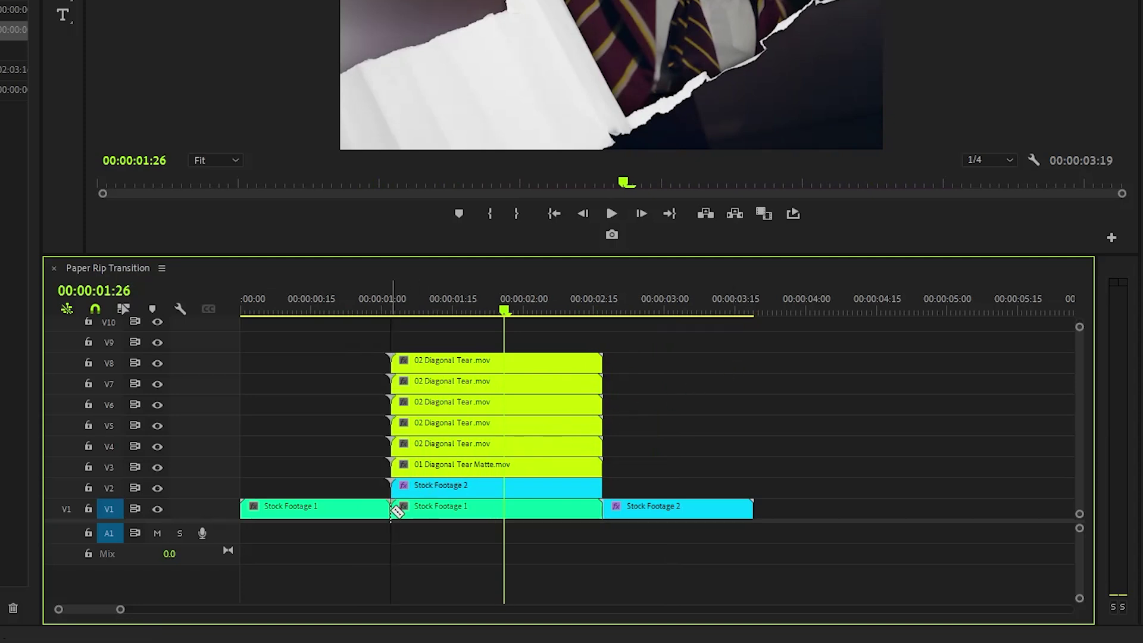
pyautogui.moveTo(505, 309); pyautogui.dragTo(393, 324)
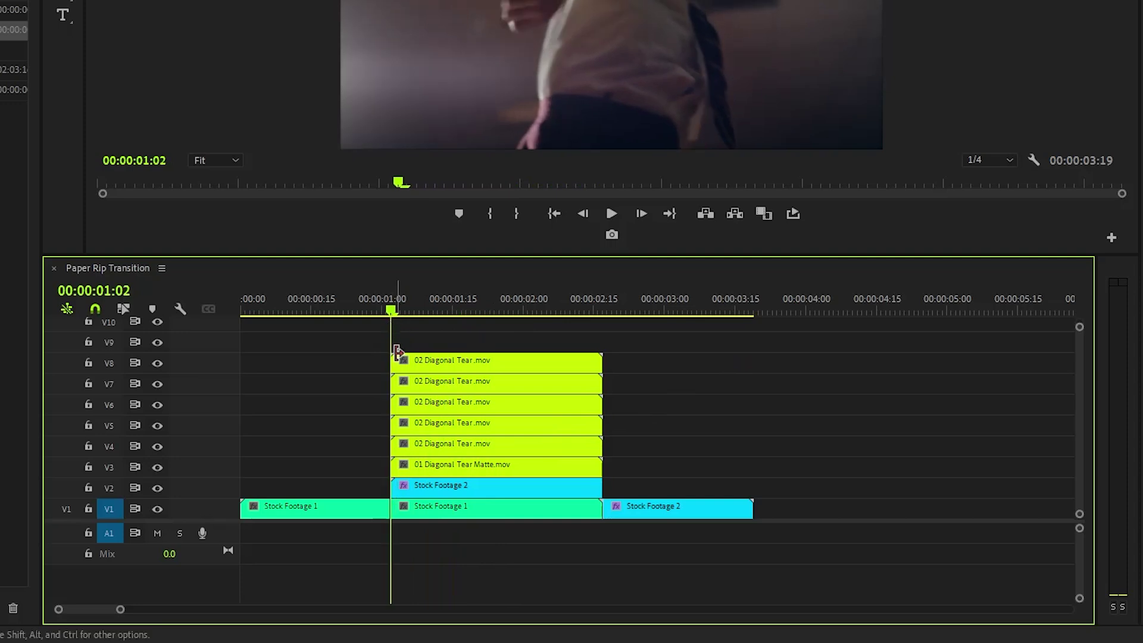
pyautogui.moveTo(121, 610); pyautogui.dragTo(76, 610)
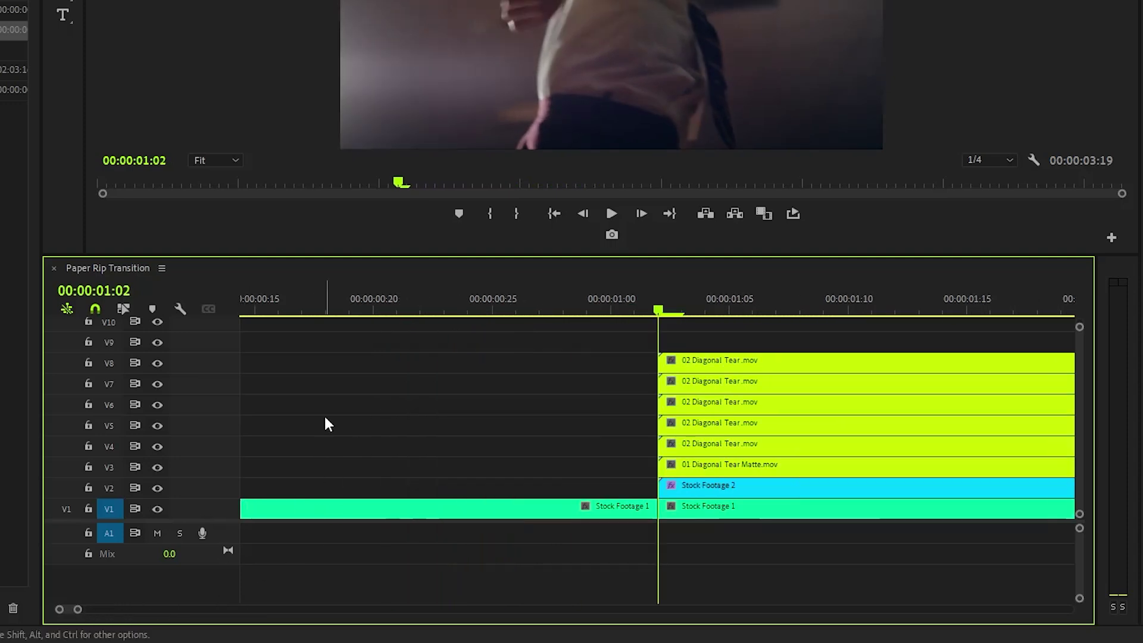
pyautogui.scroll(-5, 327, 411)
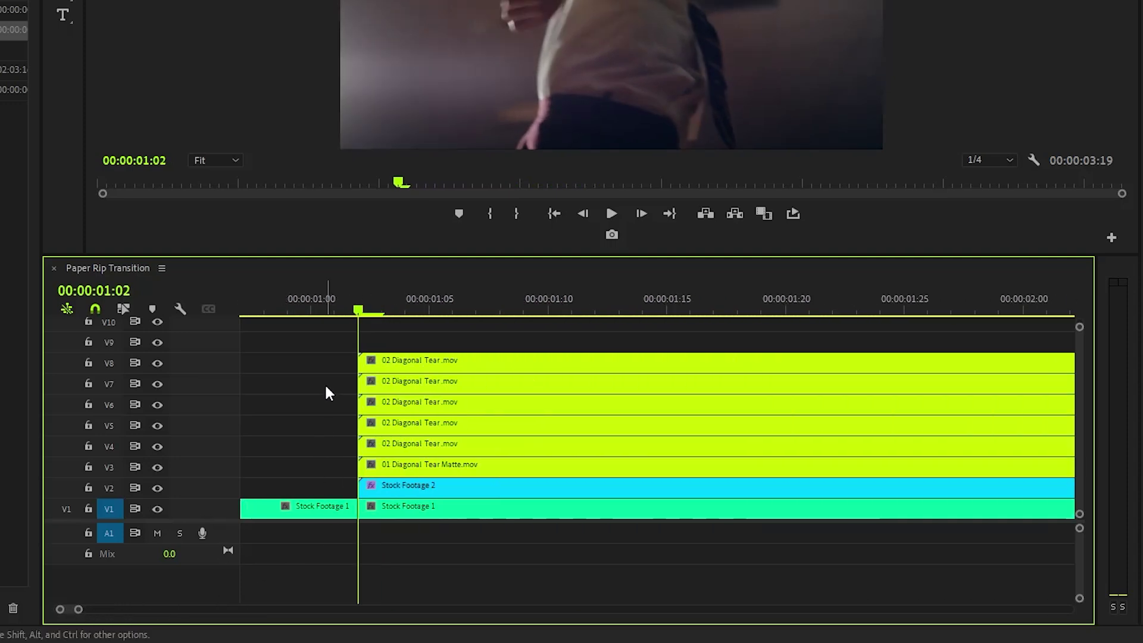
# - Cut Stock Footage 1 one frame later at 00:00:01:03 and delete everything after it
pyautogui.press('Right')
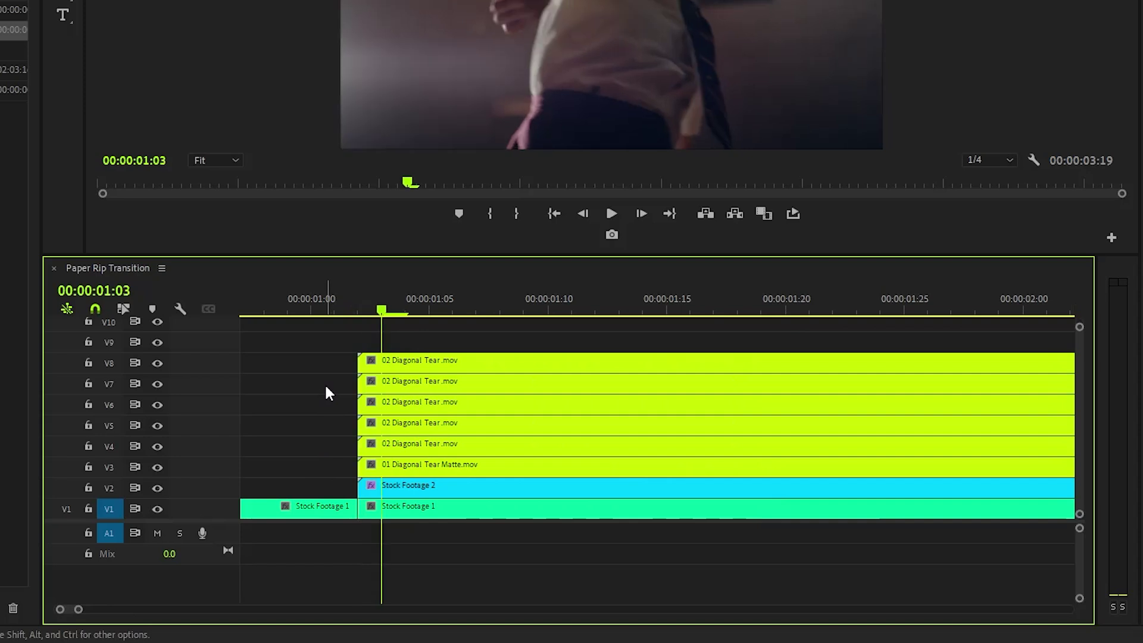
pyautogui.press('c')
pyautogui.click(385, 506)
pyautogui.press('v')
pyautogui.click(400, 511)
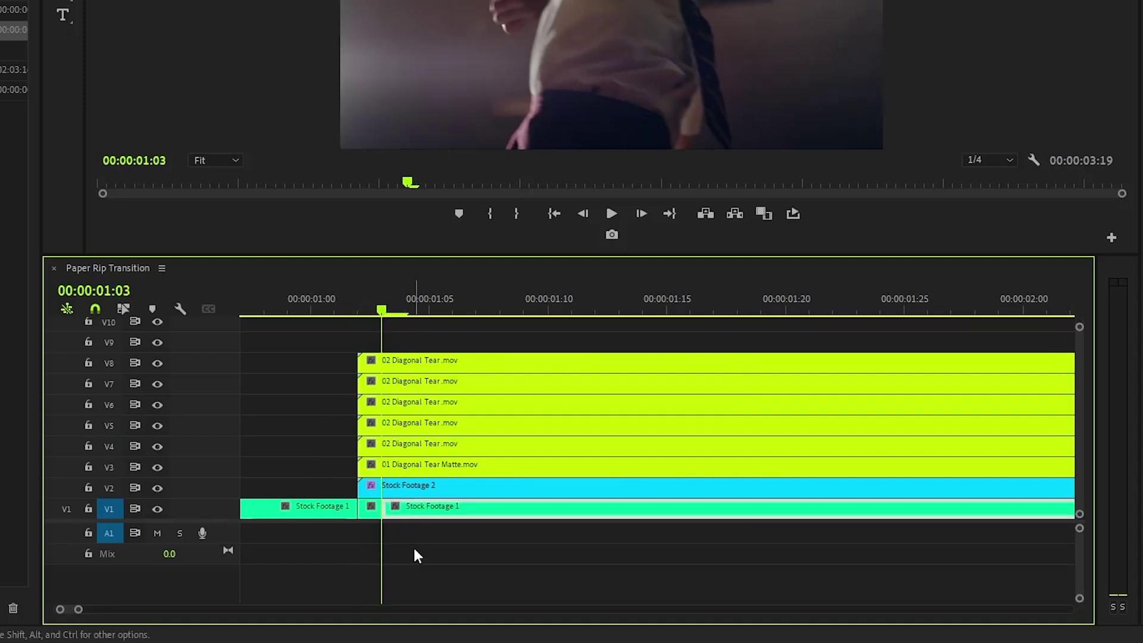
pyautogui.press('Delete')
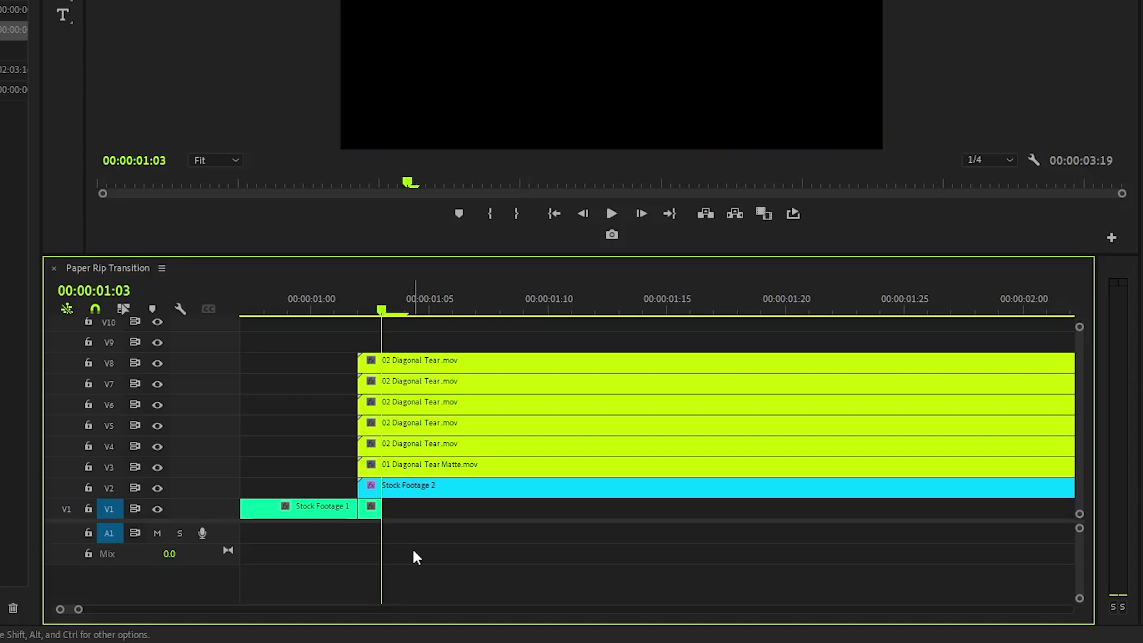
# - Set the one-frame Stock Footage 1 sliver's Frame Hold Options to hold on its In Point
pyautogui.rightClick(371, 519)
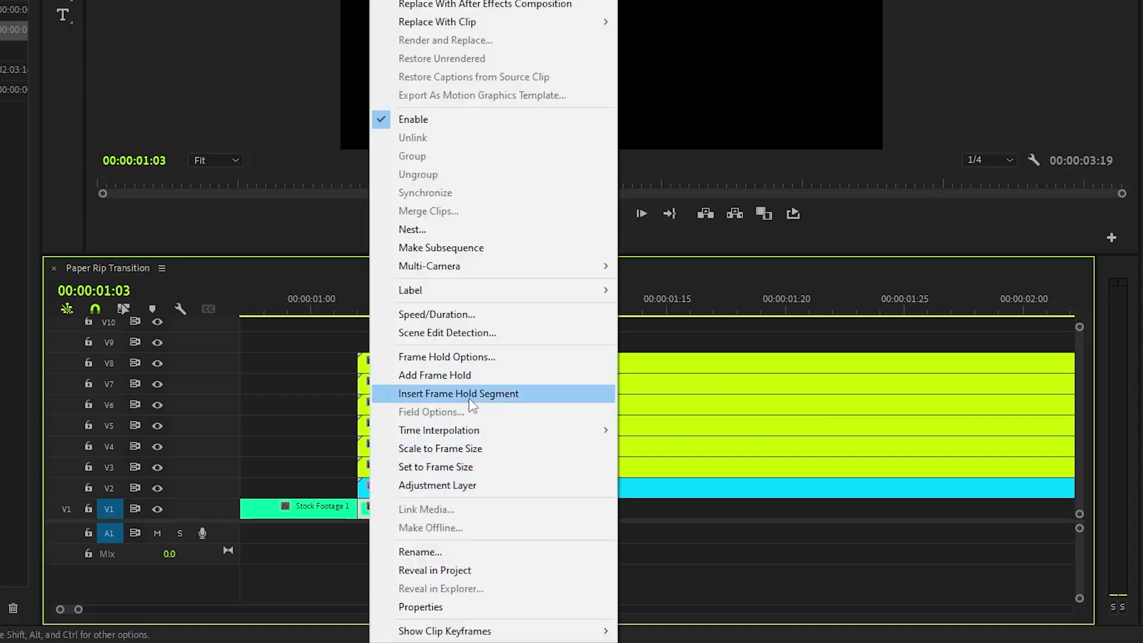
pyautogui.click(479, 375)
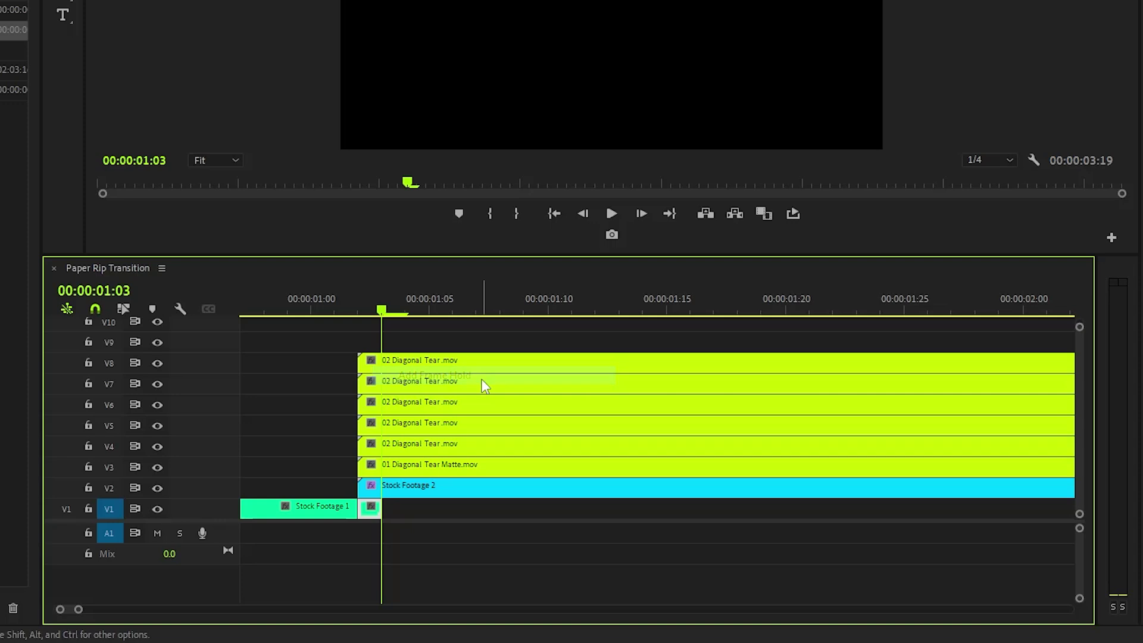
pyautogui.rightClick(374, 513)
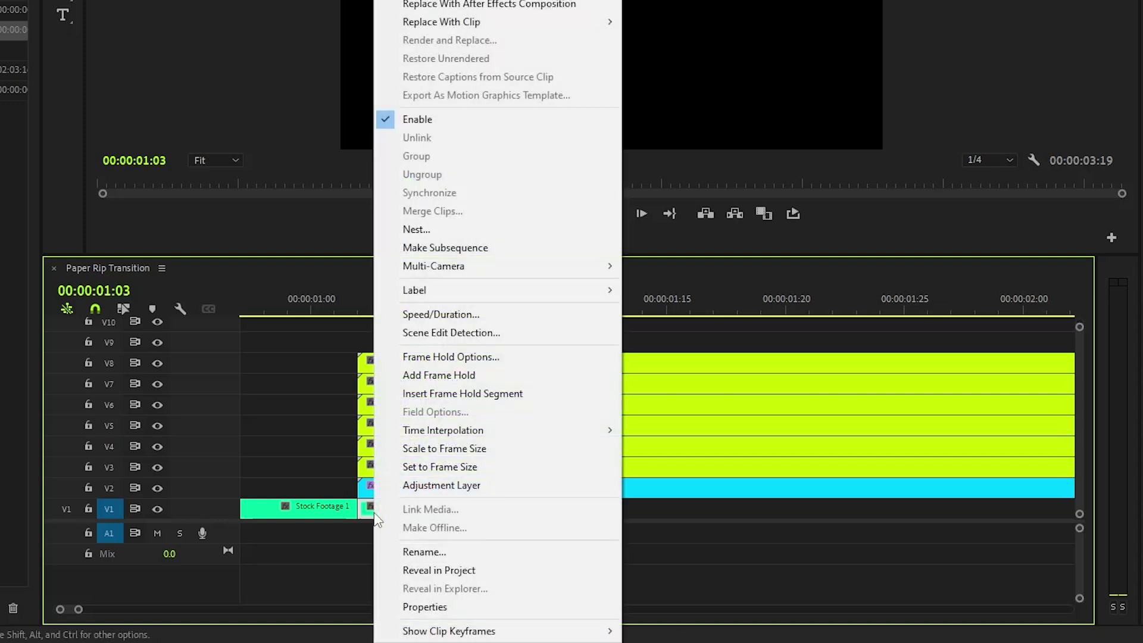
pyautogui.click(483, 361)
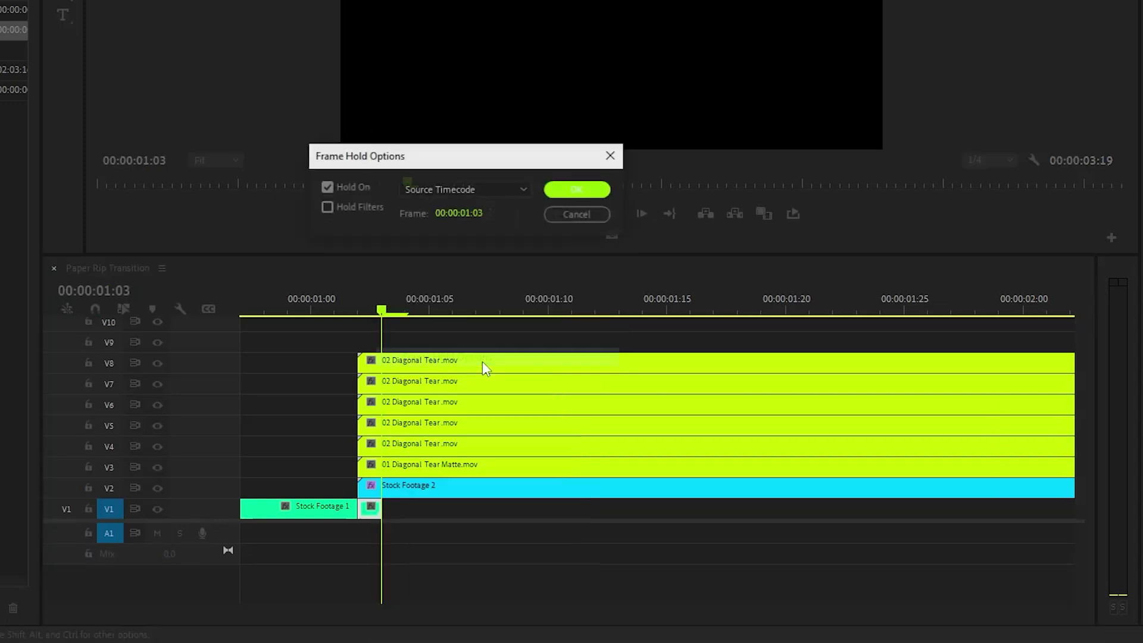
pyautogui.click(449, 190)
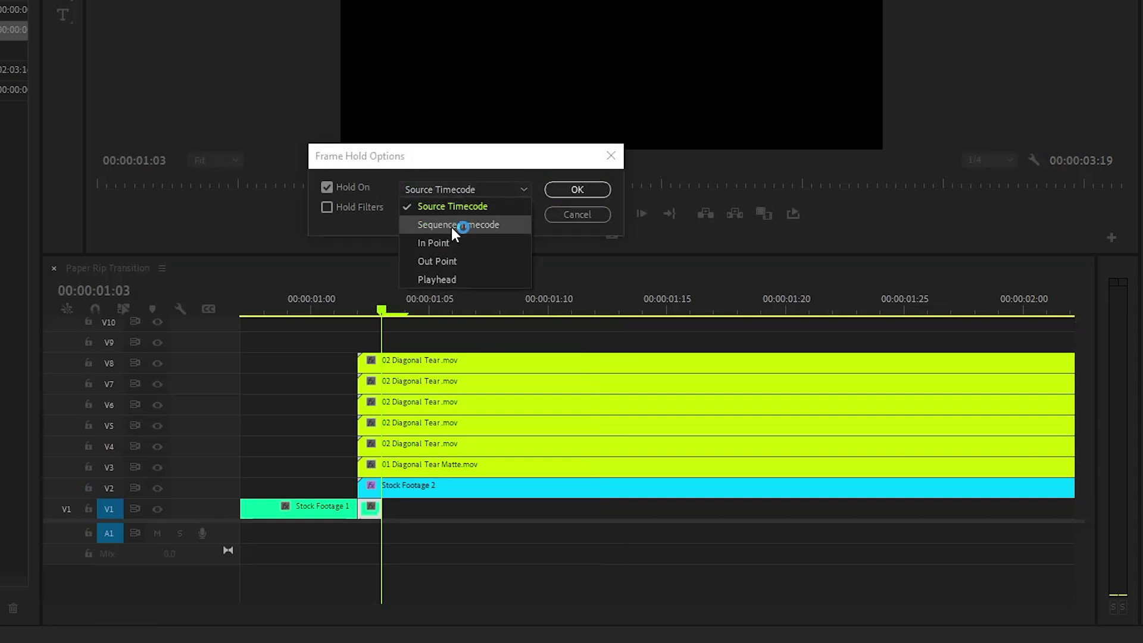
pyautogui.click(452, 246)
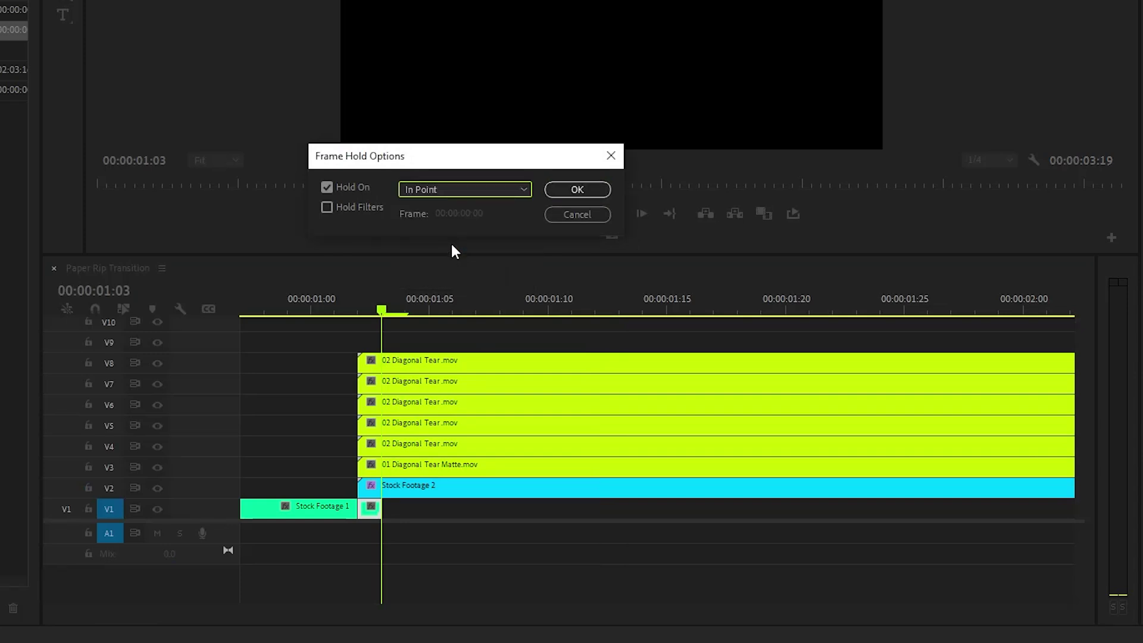
pyautogui.click(574, 192)
# - Stretch the held Stock Footage 1 clip on V1 to end flush with the tear layers, where Stock Footage 2 begins
pyautogui.moveTo(382, 508); pyautogui.dragTo(641, 507)
pyautogui.moveTo(78, 612); pyautogui.dragTo(113, 612)
pyautogui.moveTo(488, 512); pyautogui.dragTo(673, 515)
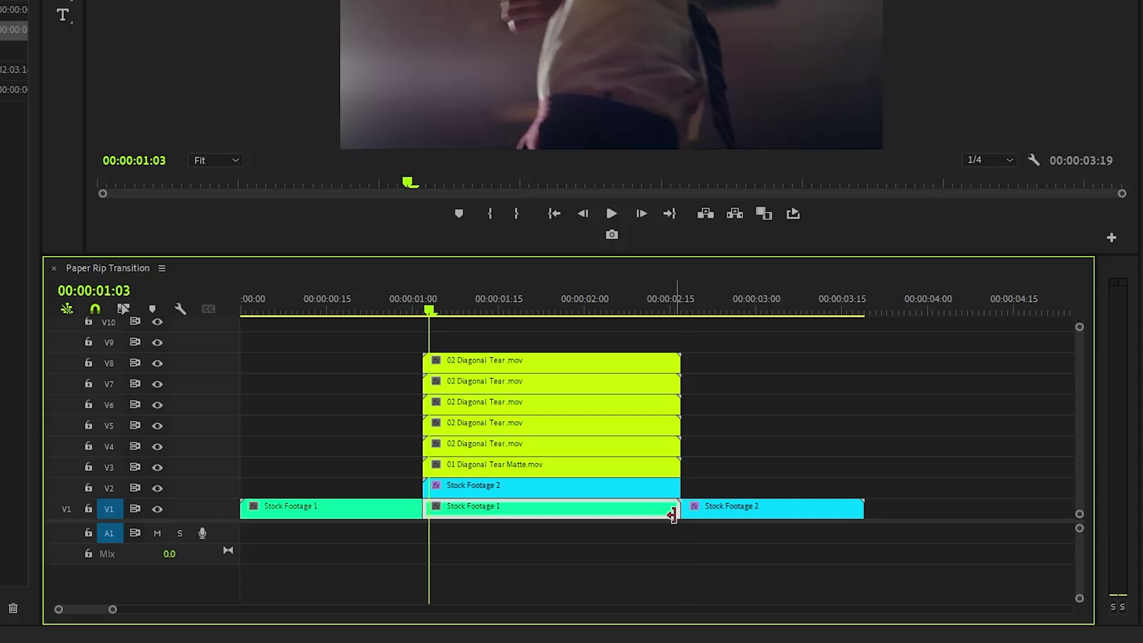
pyautogui.moveTo(640, 308); pyautogui.dragTo(682, 312)
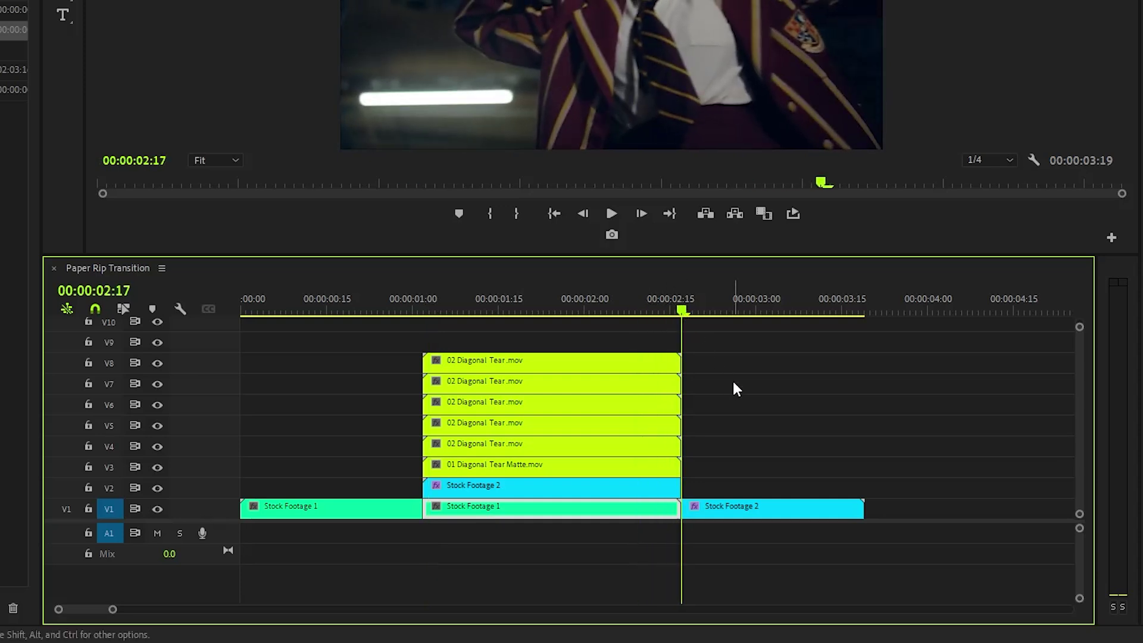
pyautogui.scroll(-1, 726, 384)
pyautogui.scroll(-2, 730, 391)
# - Cut Stock Footage 2 on V2 one frame before the playhead and delete the left part
pyautogui.moveTo(112, 609); pyautogui.dragTo(79, 610)
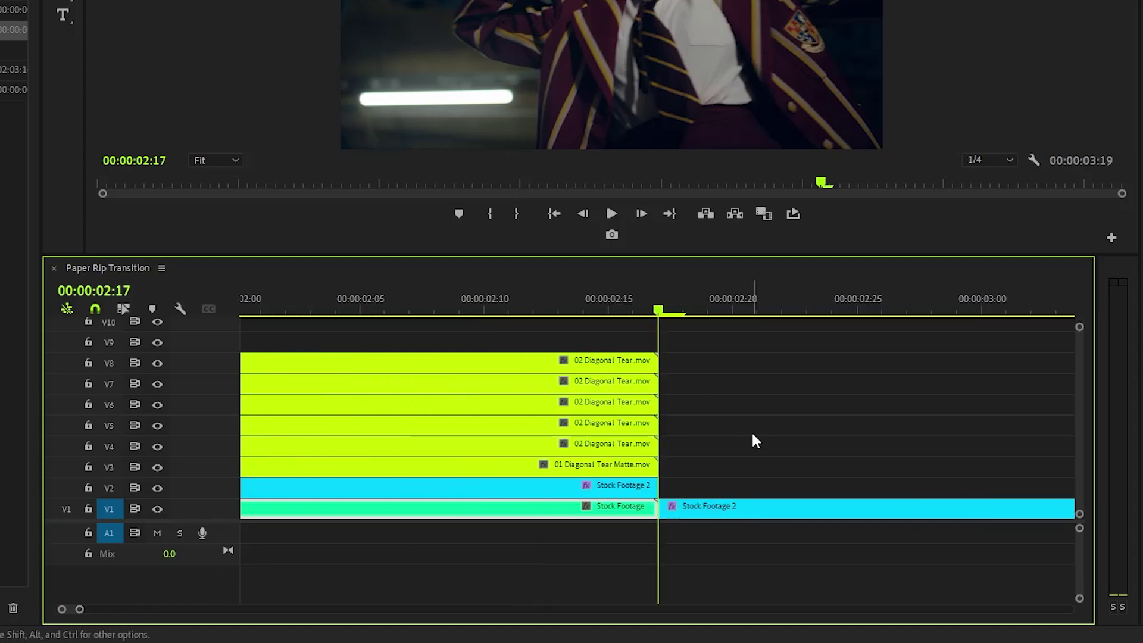
pyautogui.press('Left')
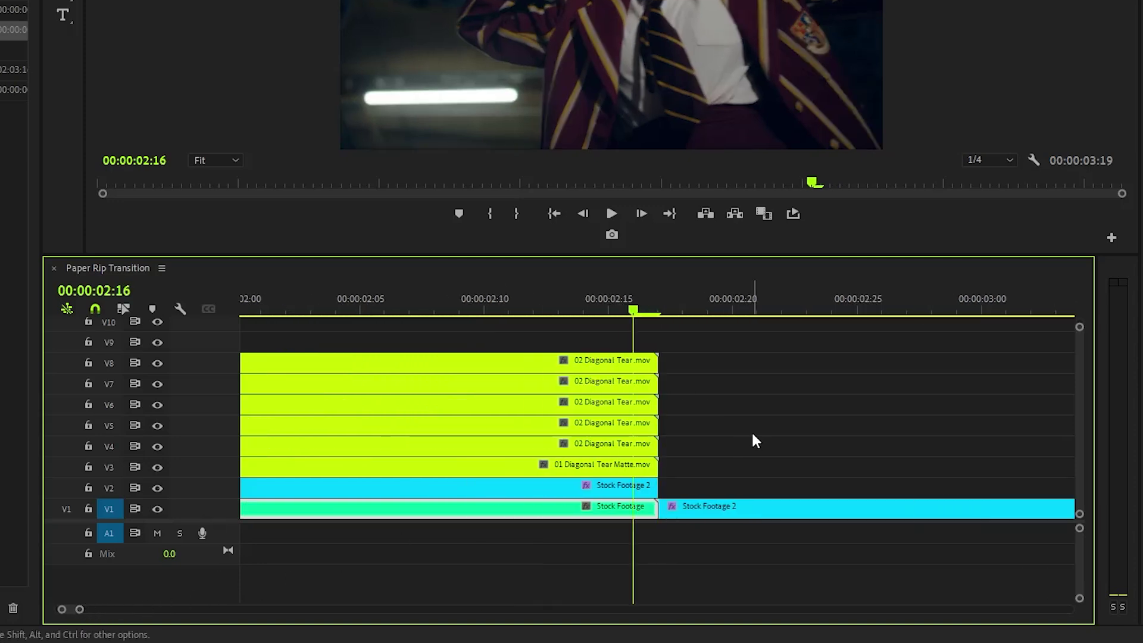
pyautogui.press('c')
pyautogui.click(634, 485)
pyautogui.press('v')
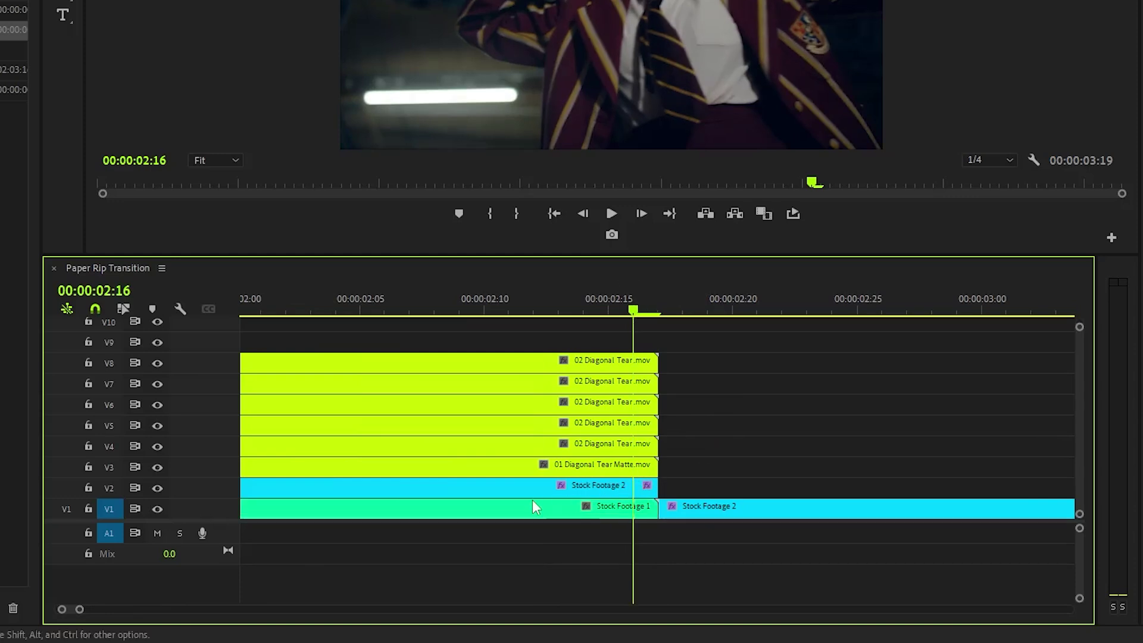
pyautogui.click(487, 488)
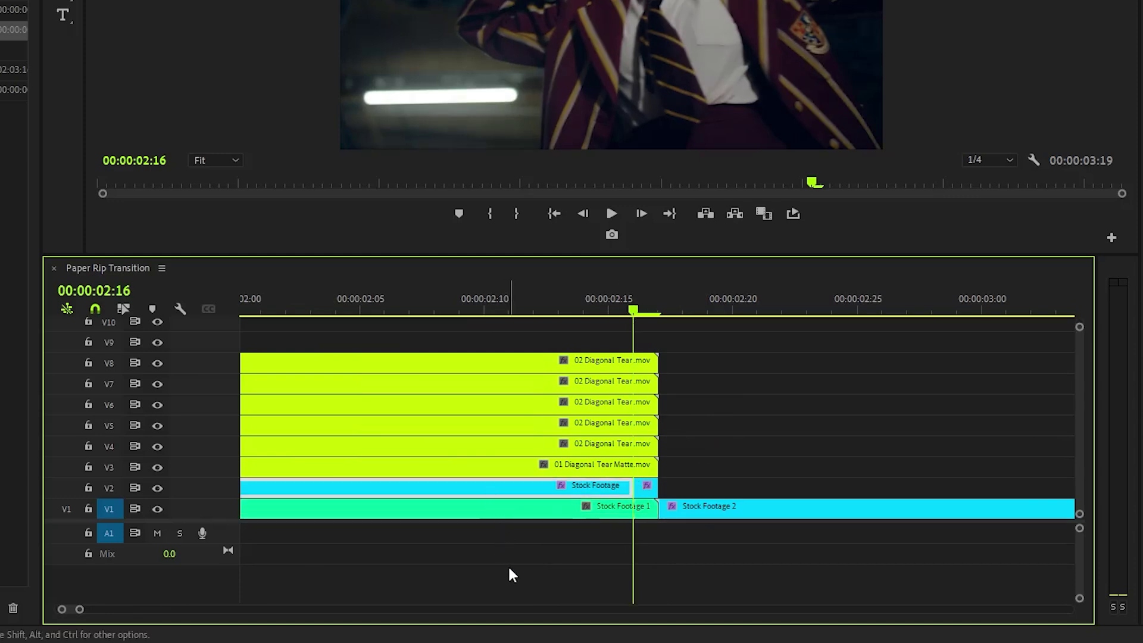
pyautogui.press('Delete')
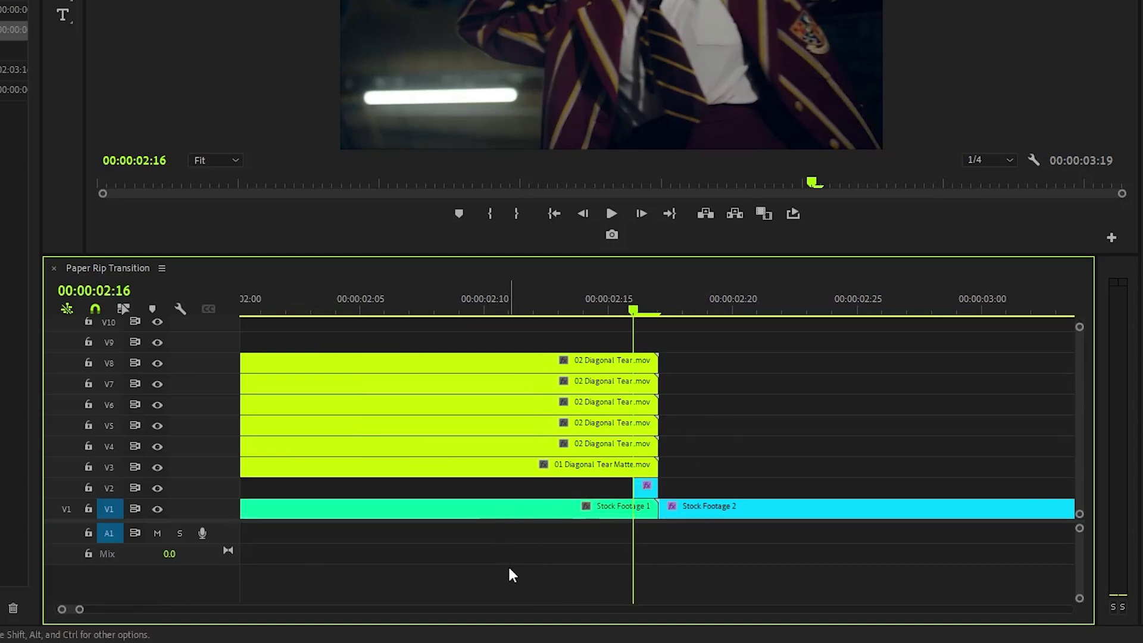
# - Add a frame hold to the one-frame Stock Footage 2 piece and set it to Out Point
pyautogui.click(646, 488)
pyautogui.rightClick(643, 489)
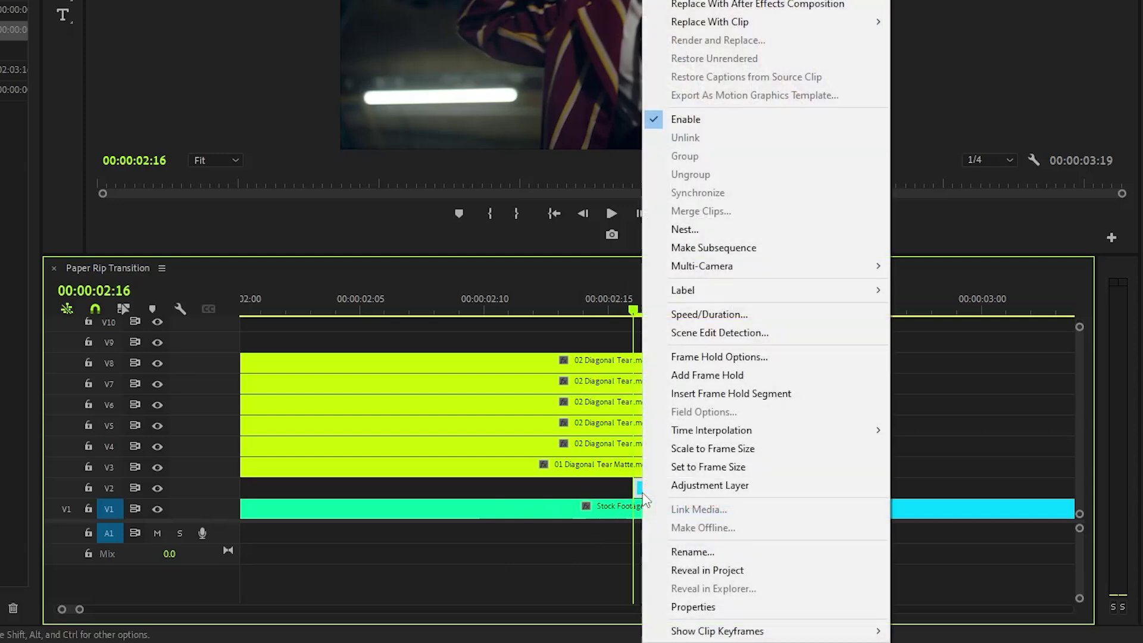
pyautogui.click(743, 374)
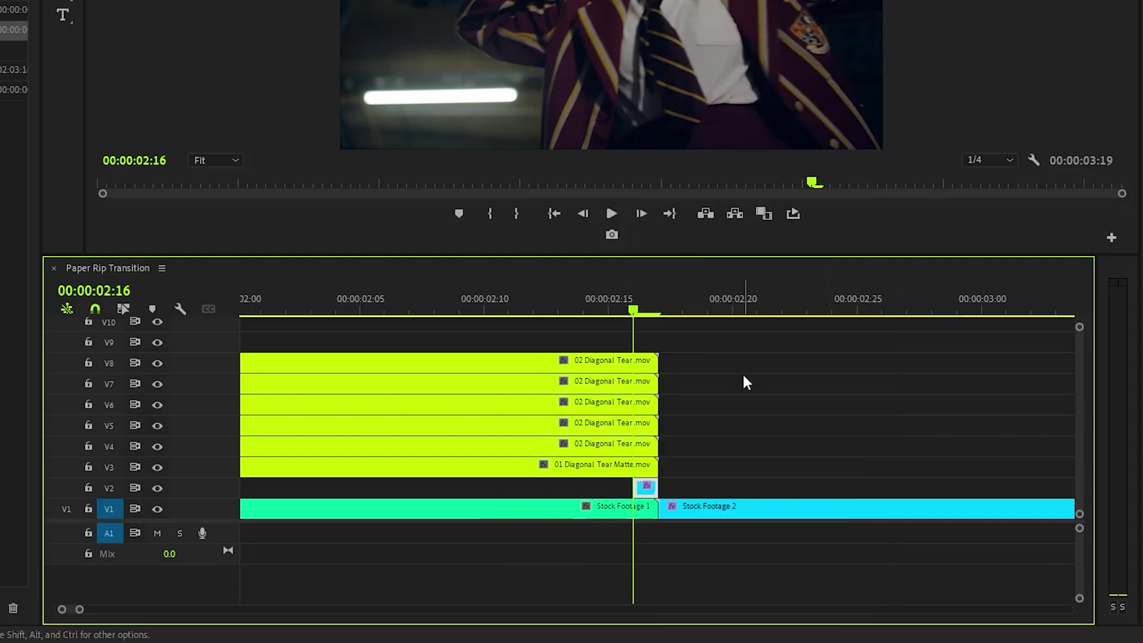
pyautogui.rightClick(650, 502)
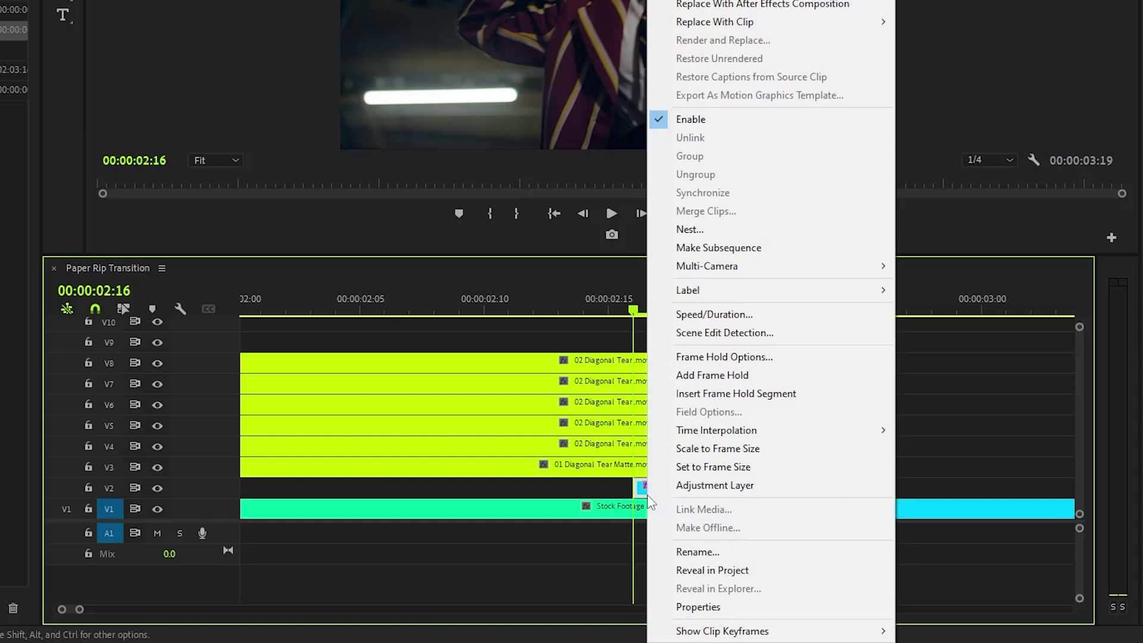
pyautogui.click(740, 358)
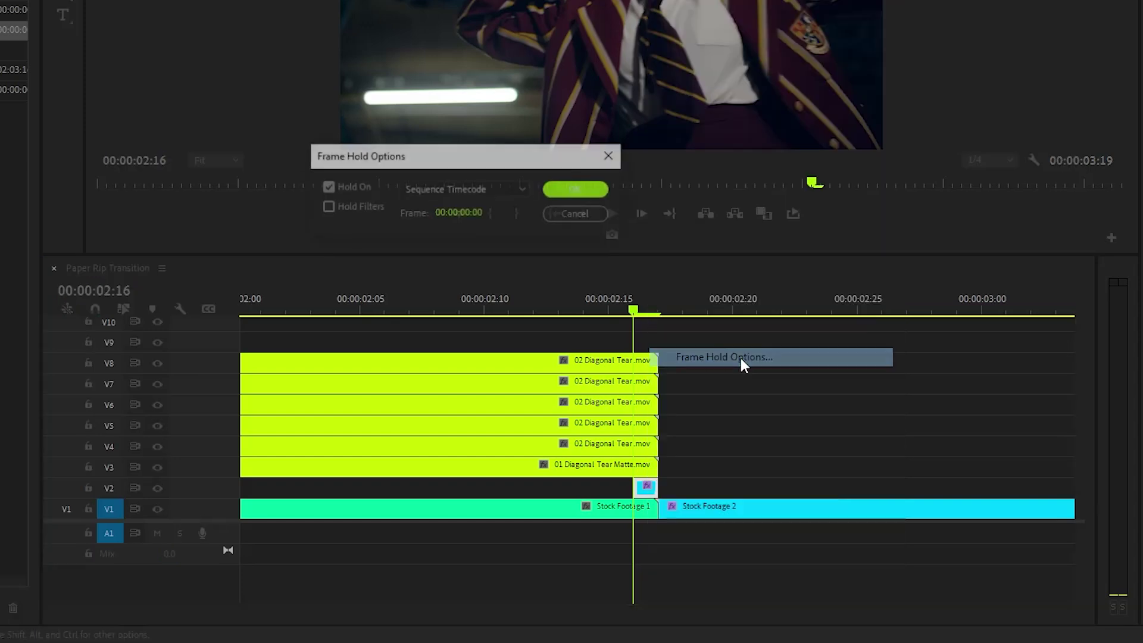
pyautogui.click(496, 191)
pyautogui.click(474, 260)
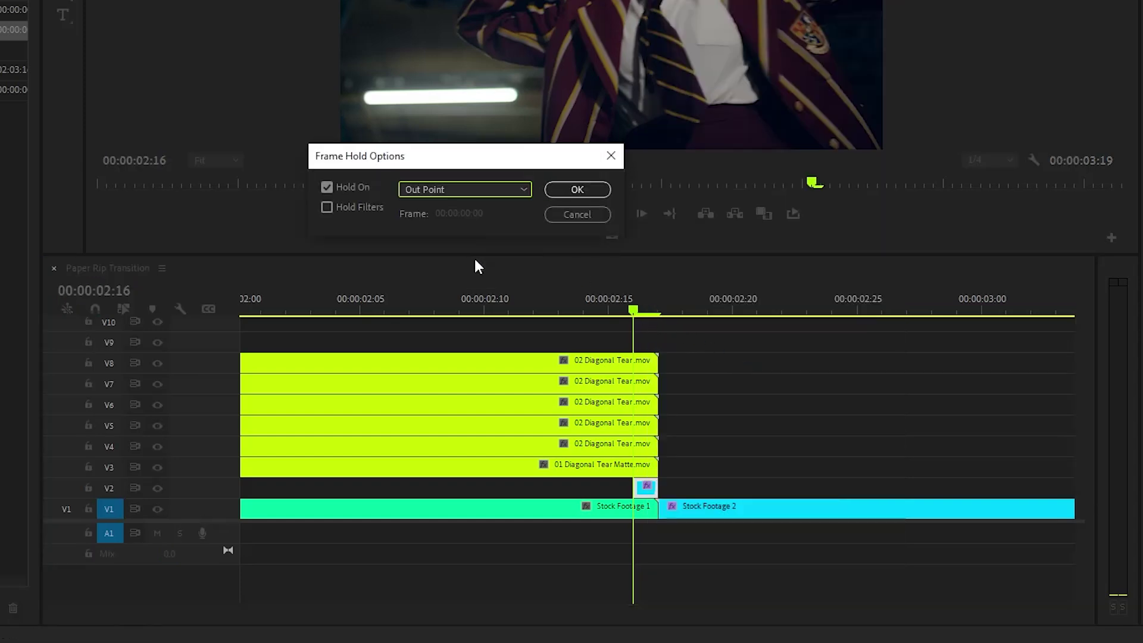
# - Confirm the Out Point hold and stretch the held Stock Footage 2 frame back to the tear start
pyautogui.click(568, 193)
pyautogui.moveTo(636, 487); pyautogui.dragTo(313, 490)
pyautogui.moveTo(79, 609); pyautogui.dragTo(114, 609)
pyautogui.moveTo(580, 485); pyautogui.dragTo(428, 488)
pyautogui.moveTo(303, 311); pyautogui.dragTo(521, 311)
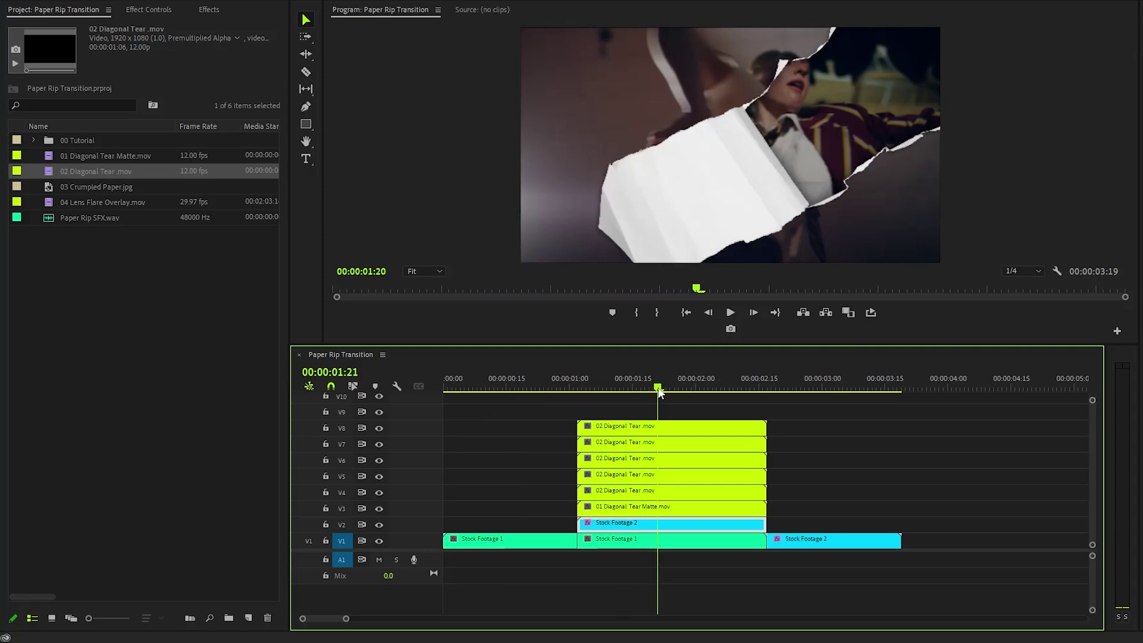
pyautogui.moveTo(658, 387); pyautogui.dragTo(696, 388)
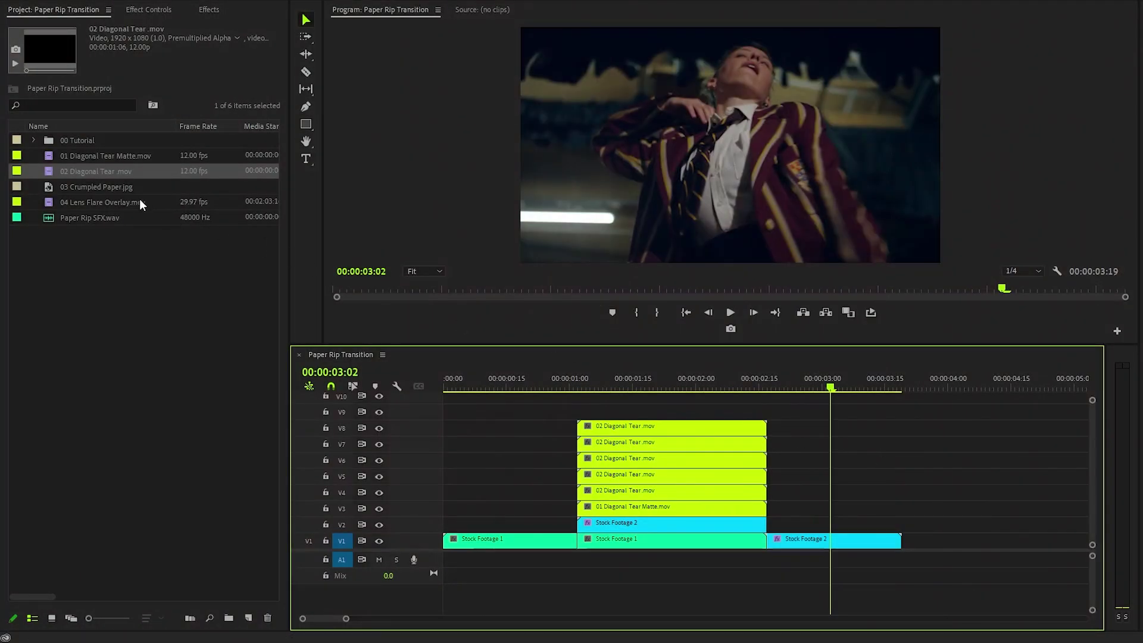
# - Add 03 Crumpled Paper.jpg on V9 and trim it to end with the sequence
pyautogui.moveTo(110, 187); pyautogui.dragTo(429, 409)
pyautogui.moveTo(1073, 411); pyautogui.dragTo(902, 411)
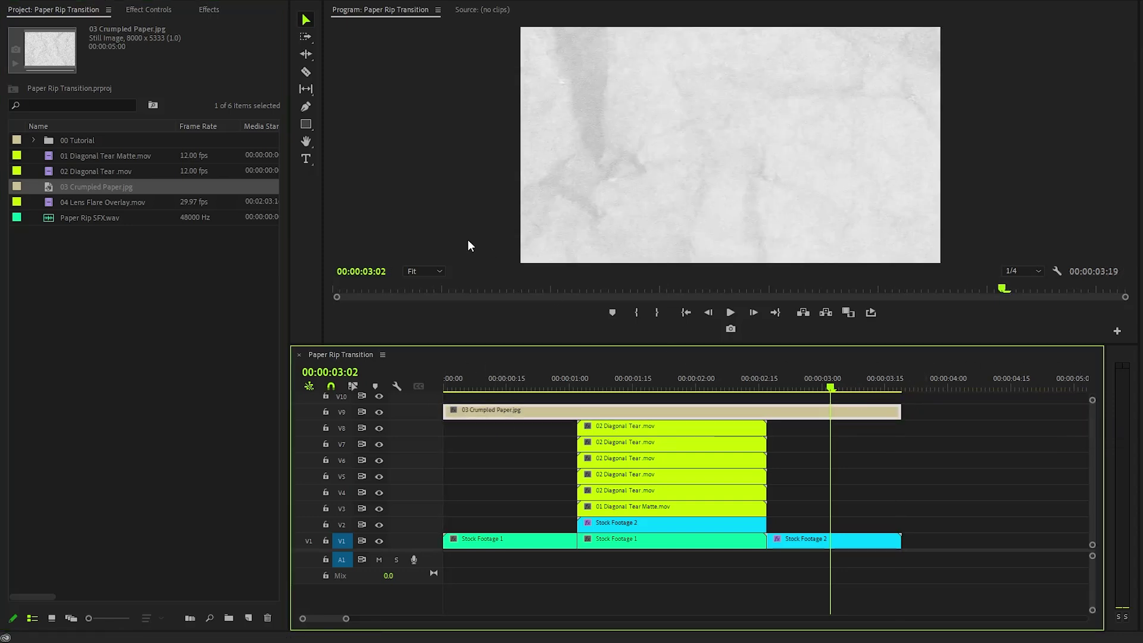
pyautogui.click(166, 10)
# - Set the crumpled paper clip on V9 to the Linear Burn blend mode with 65% opacity
pyautogui.click(59, 76)
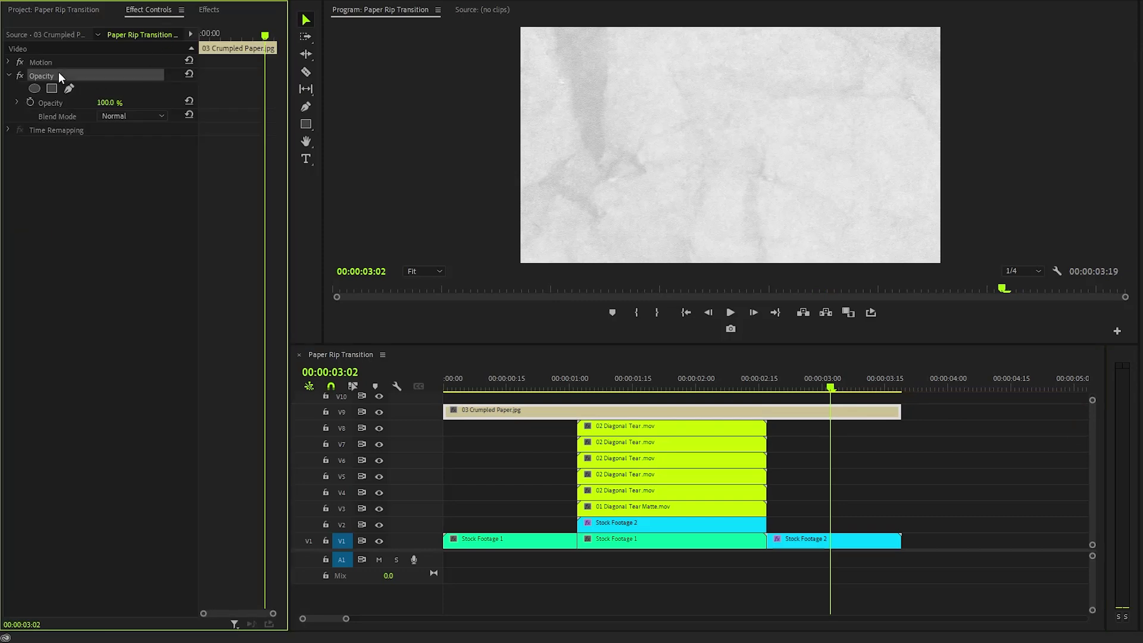
pyautogui.click(113, 113)
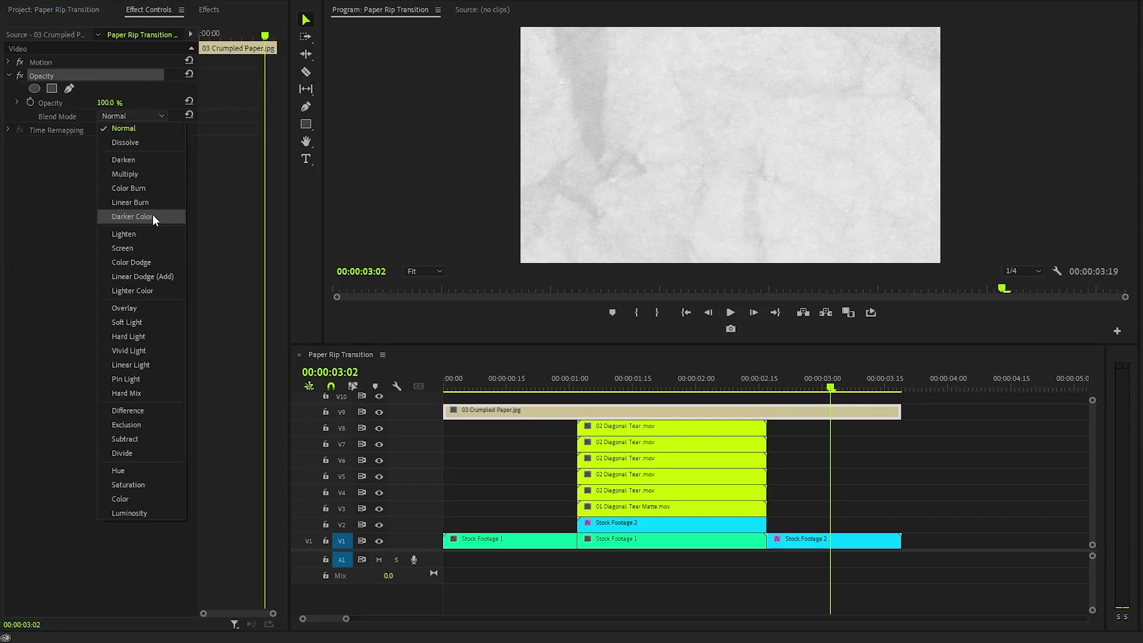
pyautogui.click(175, 200)
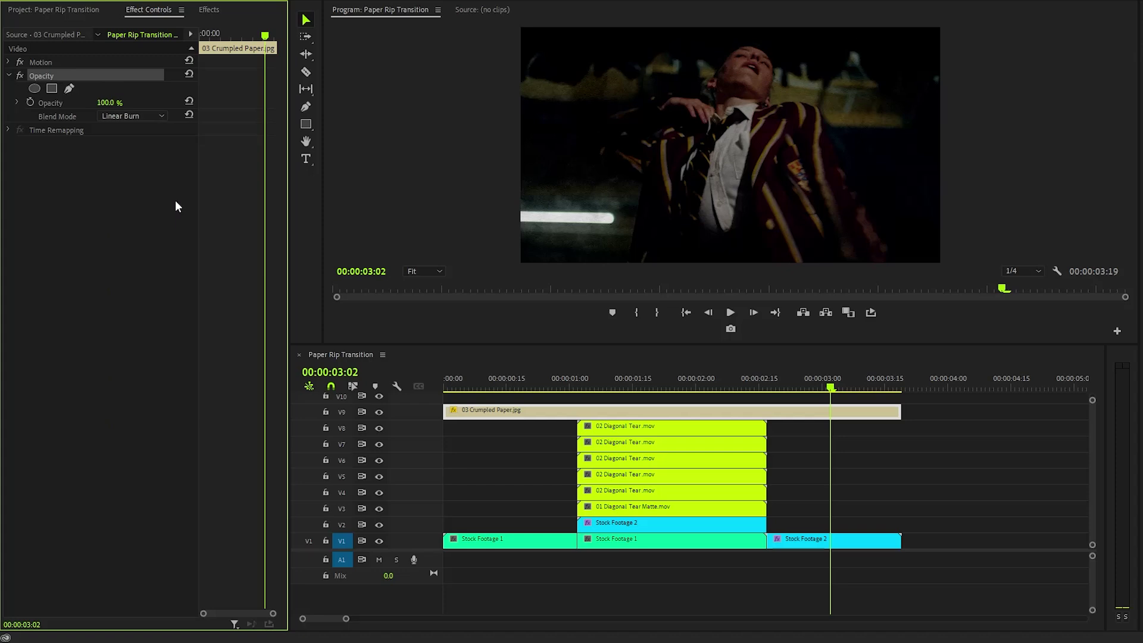
pyautogui.click(109, 102)
pyautogui.write('65')
pyautogui.press('Return')
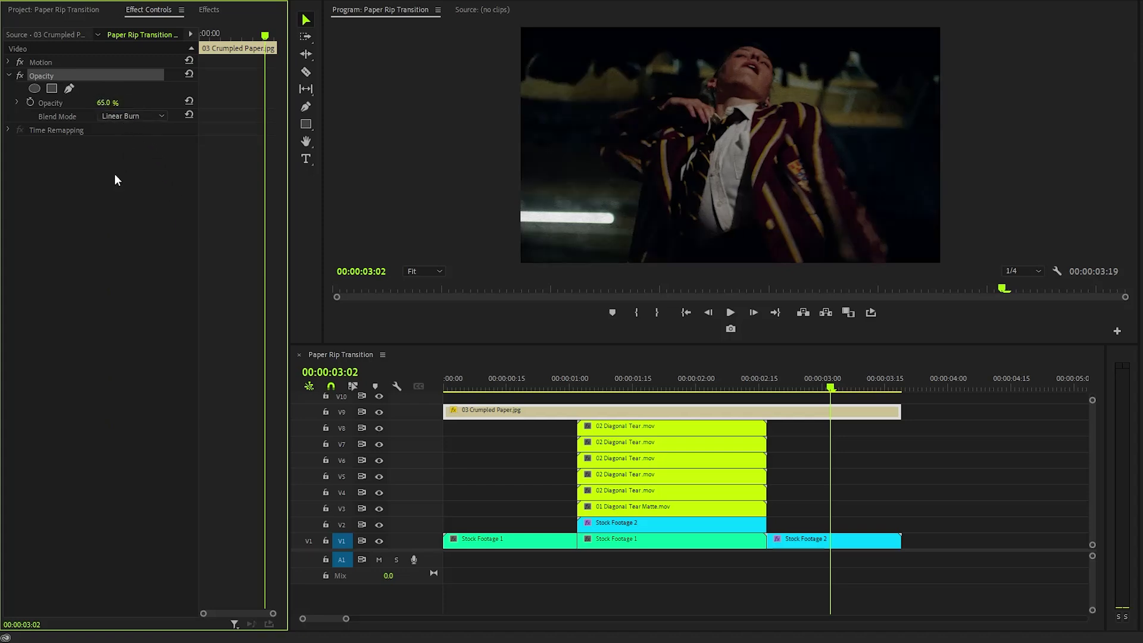
pyautogui.moveTo(508, 345); pyautogui.dragTo(507, 317)
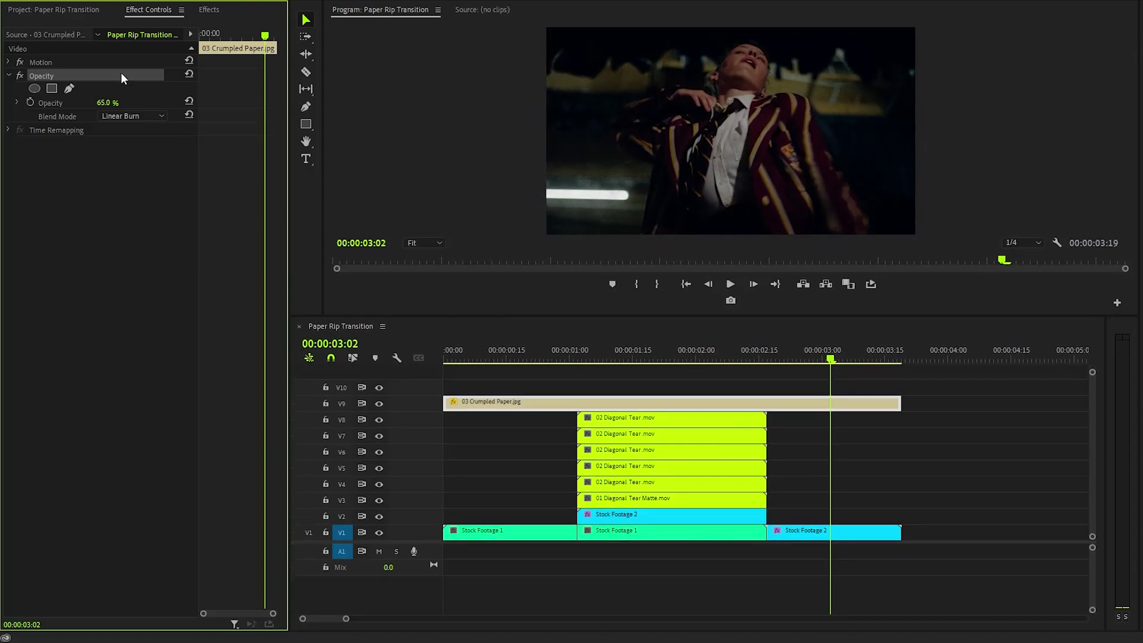
pyautogui.click(80, 11)
# - Place 04 Lens Flare Overlay.mov on V10 and trim off the part past the sequence end
pyautogui.moveTo(85, 202); pyautogui.dragTo(404, 394)
pyautogui.press('c')
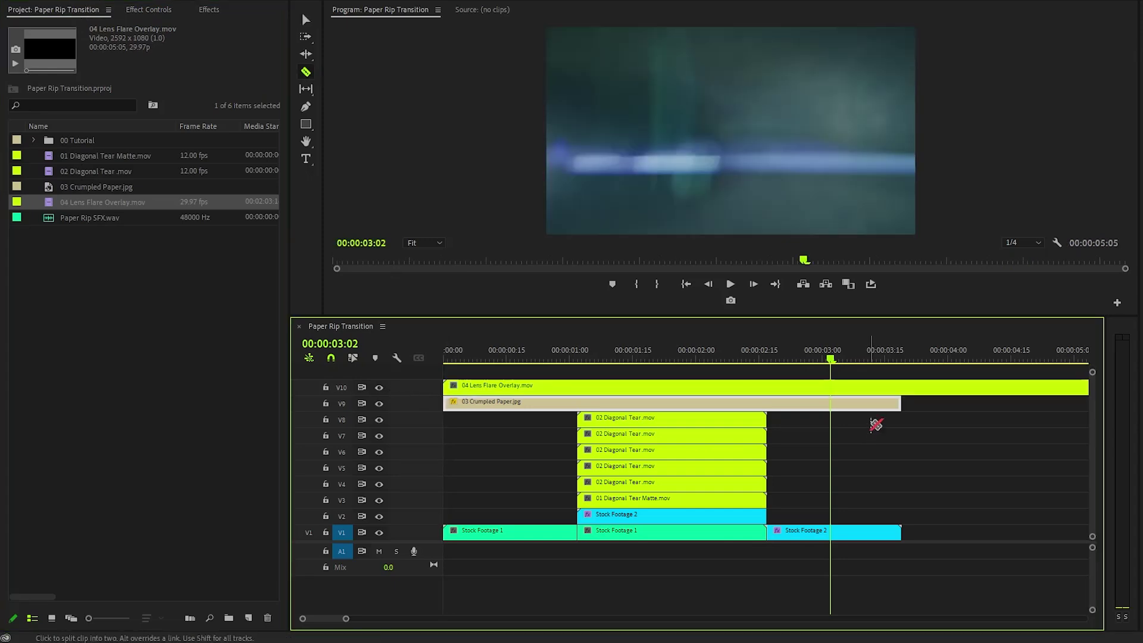
pyautogui.click(901, 387)
pyautogui.press('v')
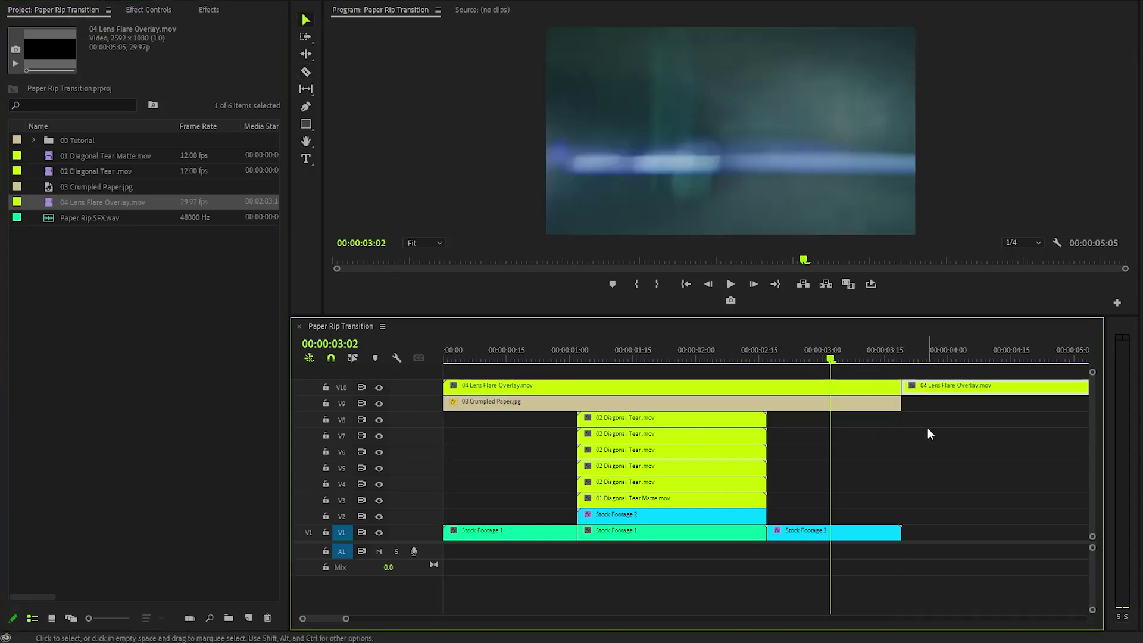
pyautogui.press('Delete')
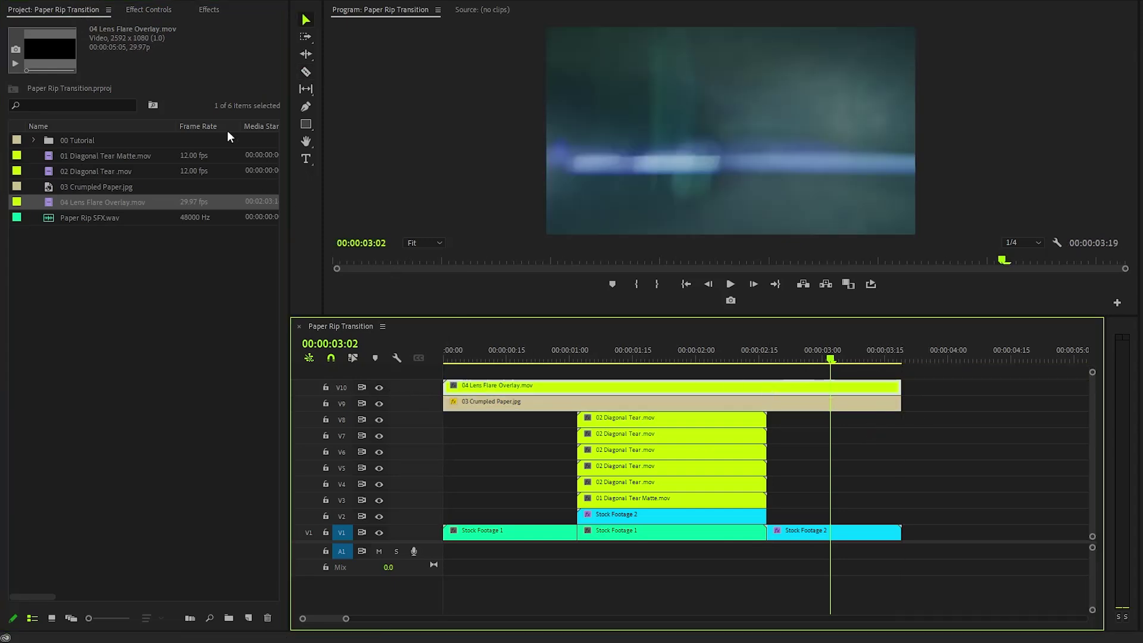
# - Set the lens flare clip's blend mode to Screen
pyautogui.click(158, 10)
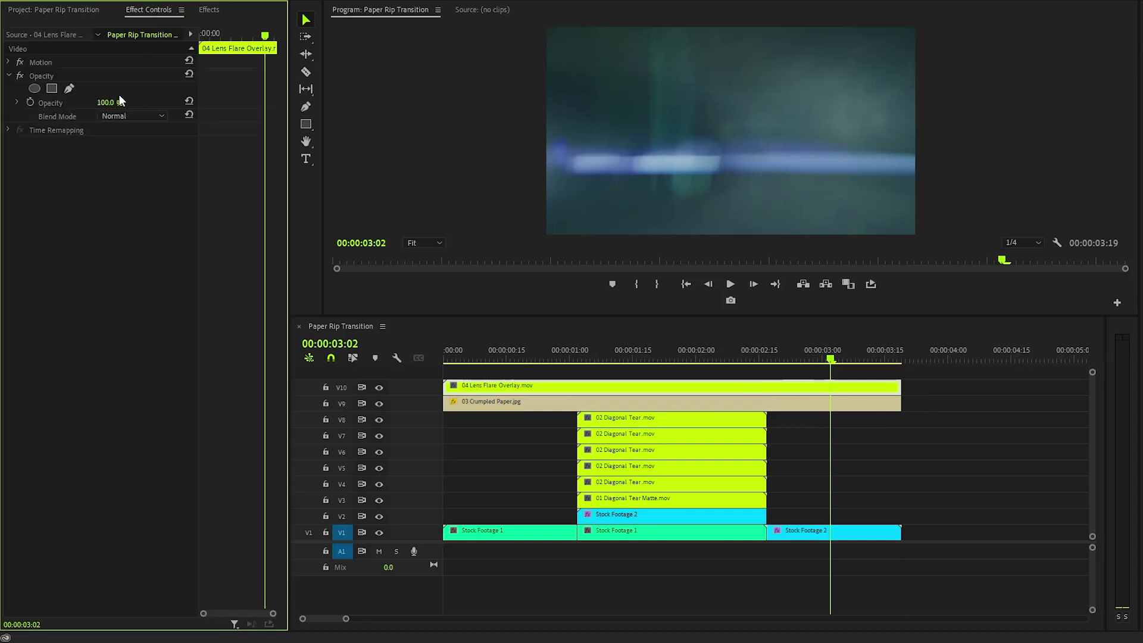
pyautogui.click(130, 116)
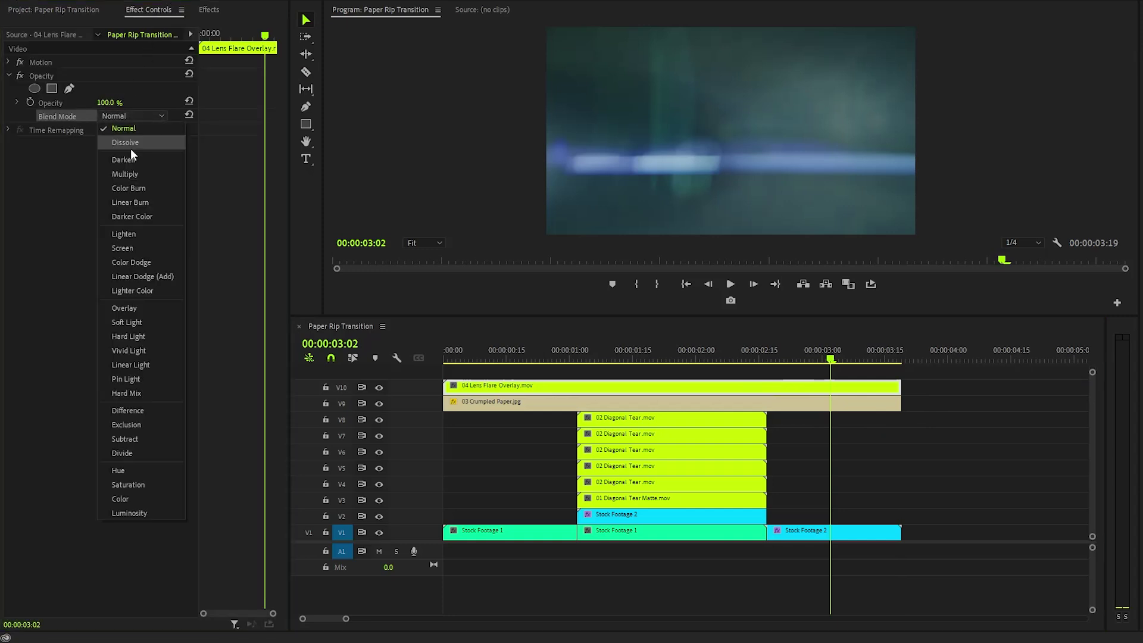
pyautogui.click(130, 248)
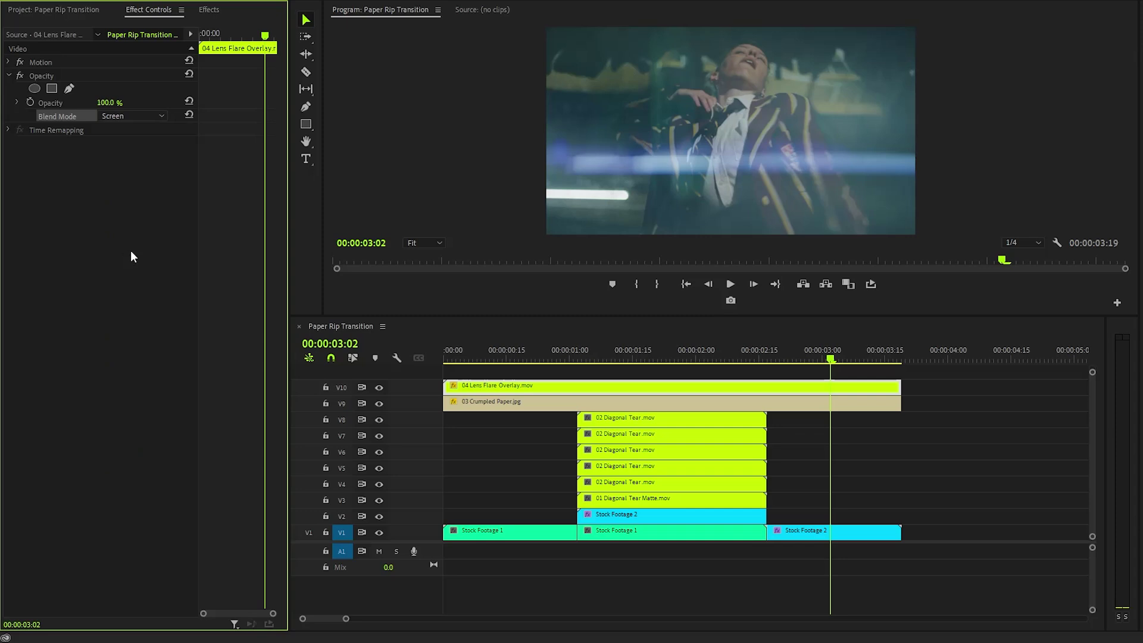
pyautogui.click(76, 11)
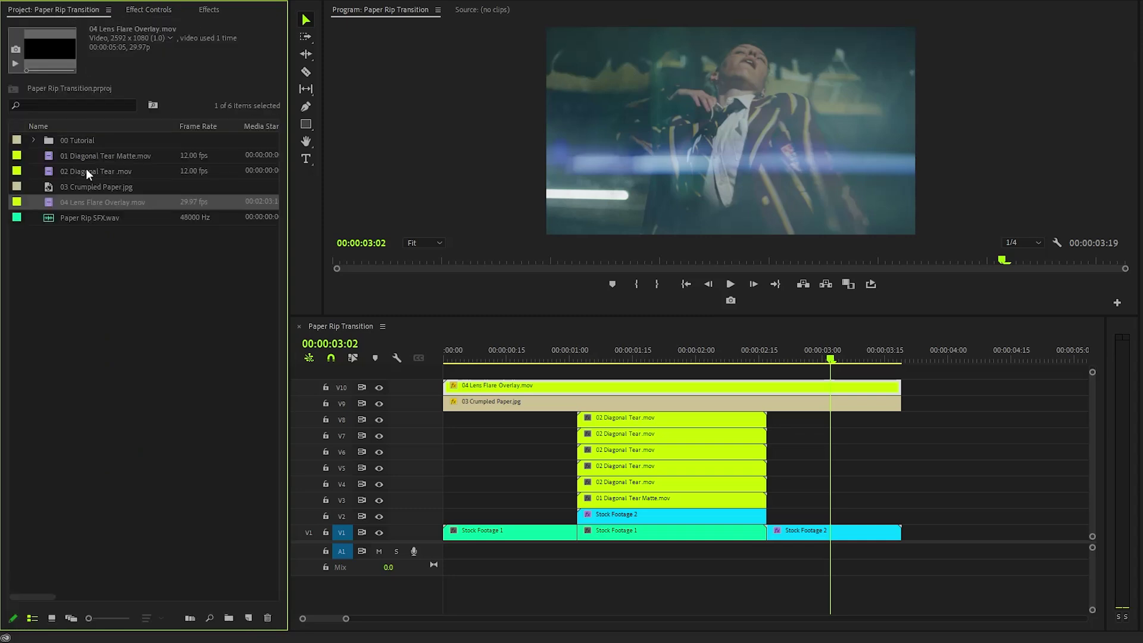
# - Drop Paper Rip SFX.wav on A1 beneath the tears and play the transition back
pyautogui.moveTo(79, 217); pyautogui.dragTo(577, 553)
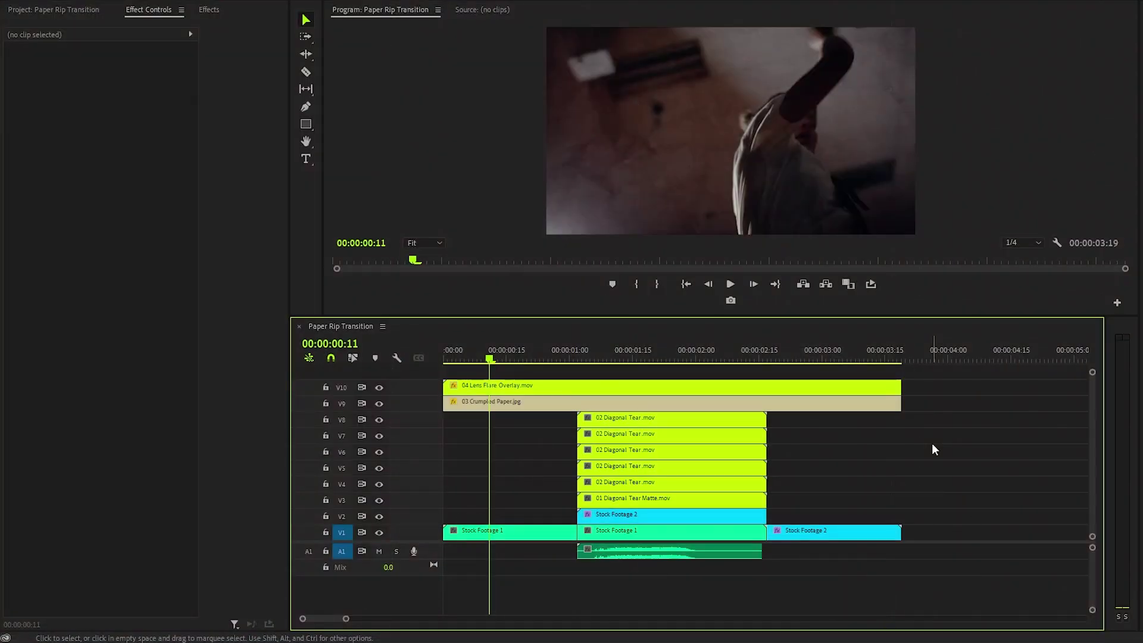
pyautogui.press('space')
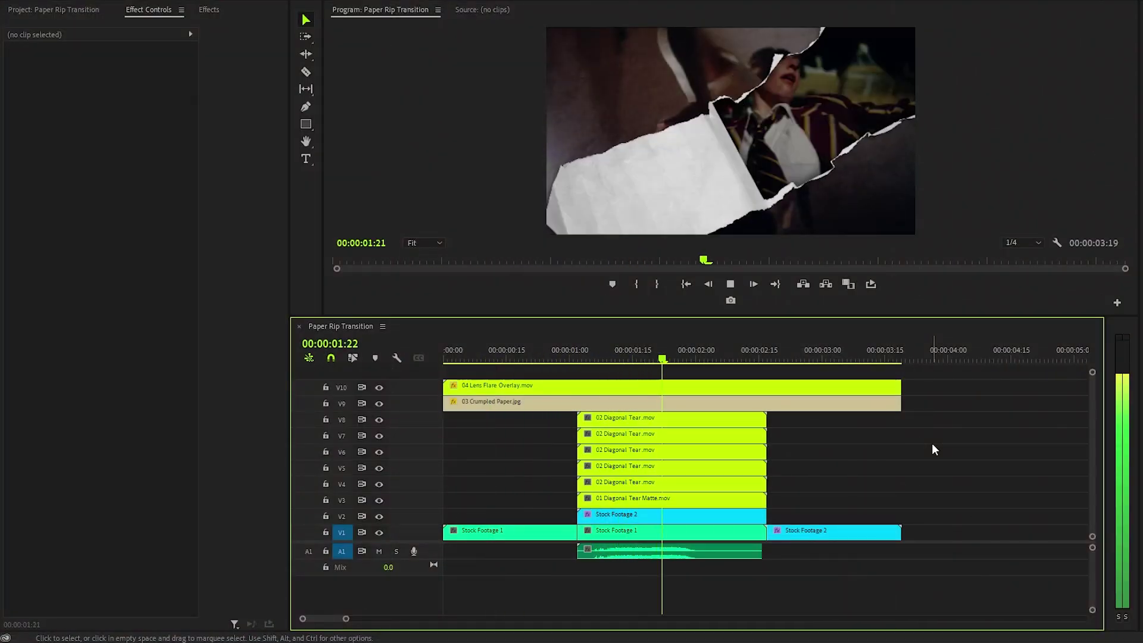
pyautogui.press('space')
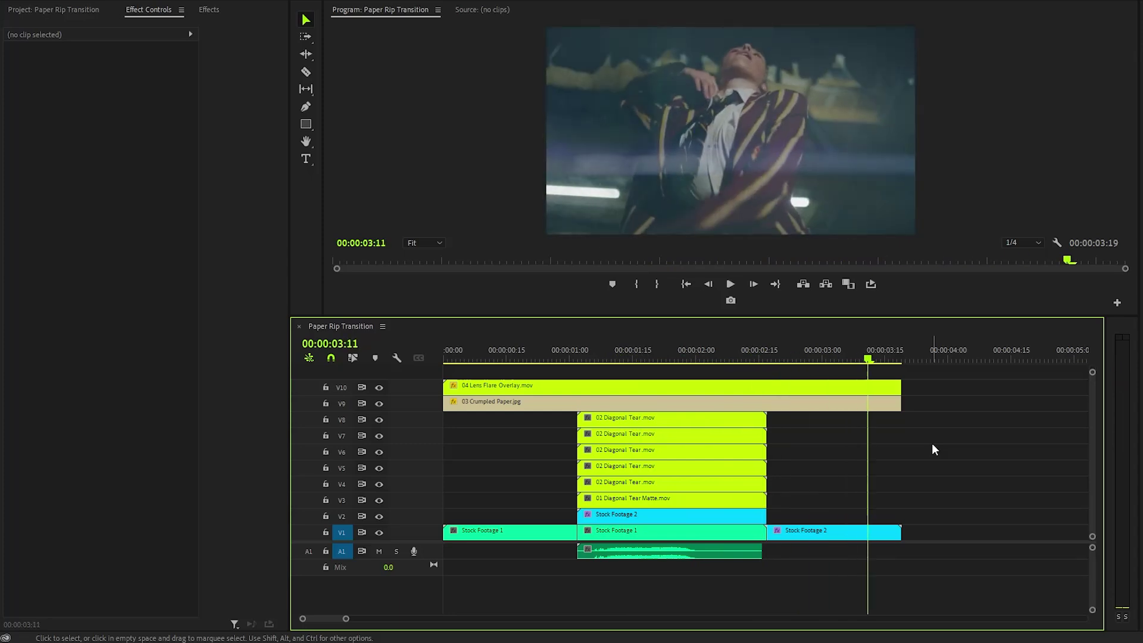